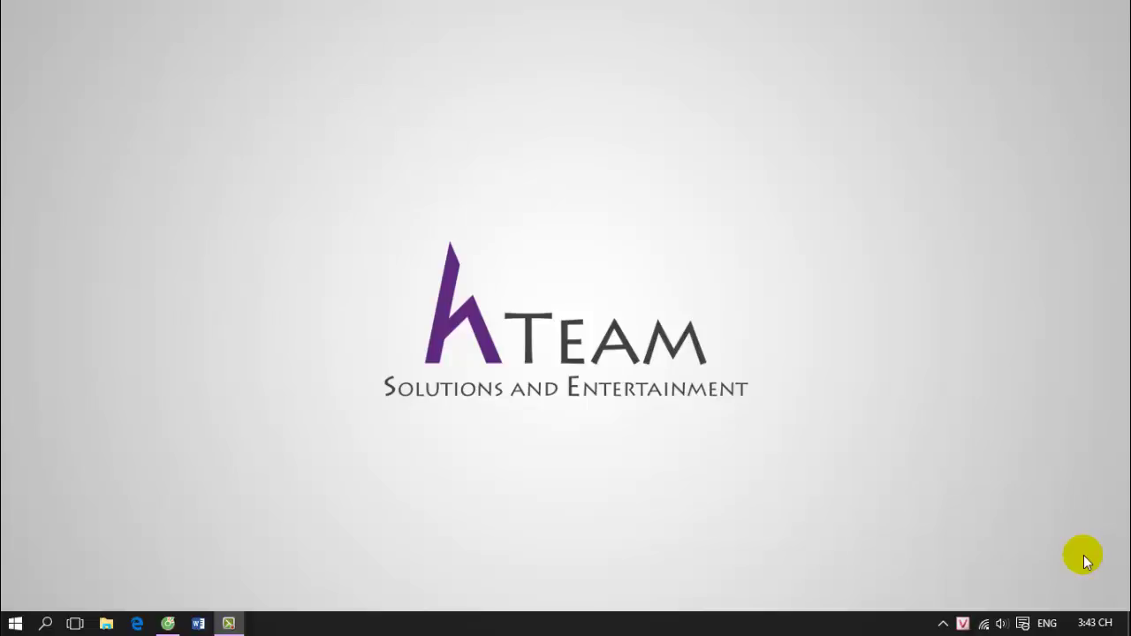
# Step: Refresh the Windows desktop twice from its right-click menu
pyautogui.rightClick(875, 568)
pyautogui.rightClick(486, 246)
pyautogui.click(533, 292)
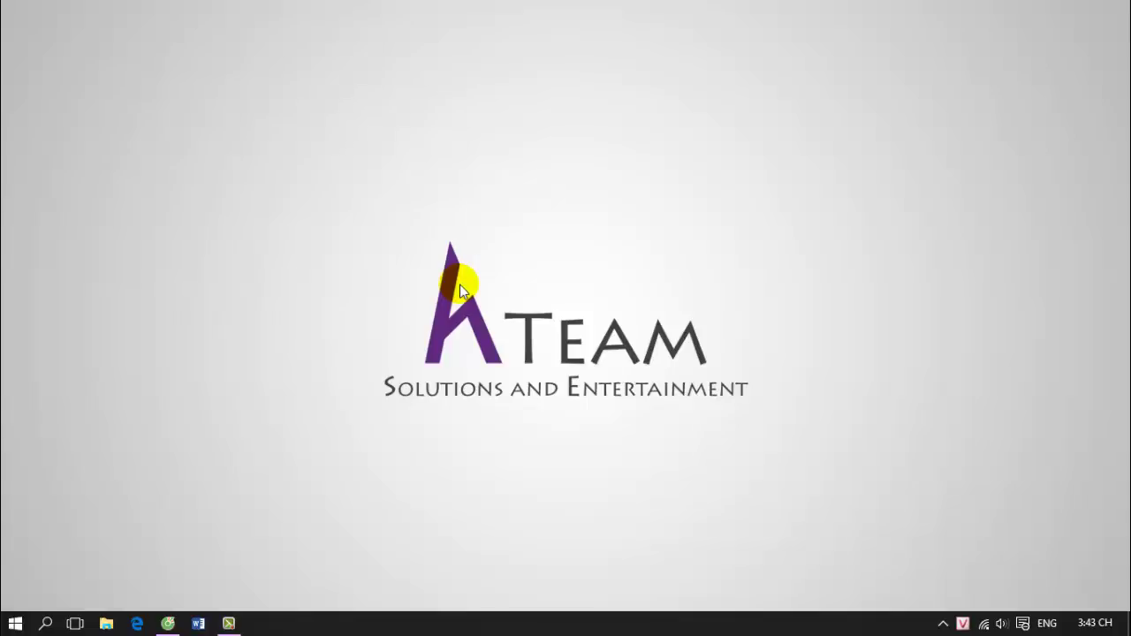
pyautogui.rightClick(488, 168)
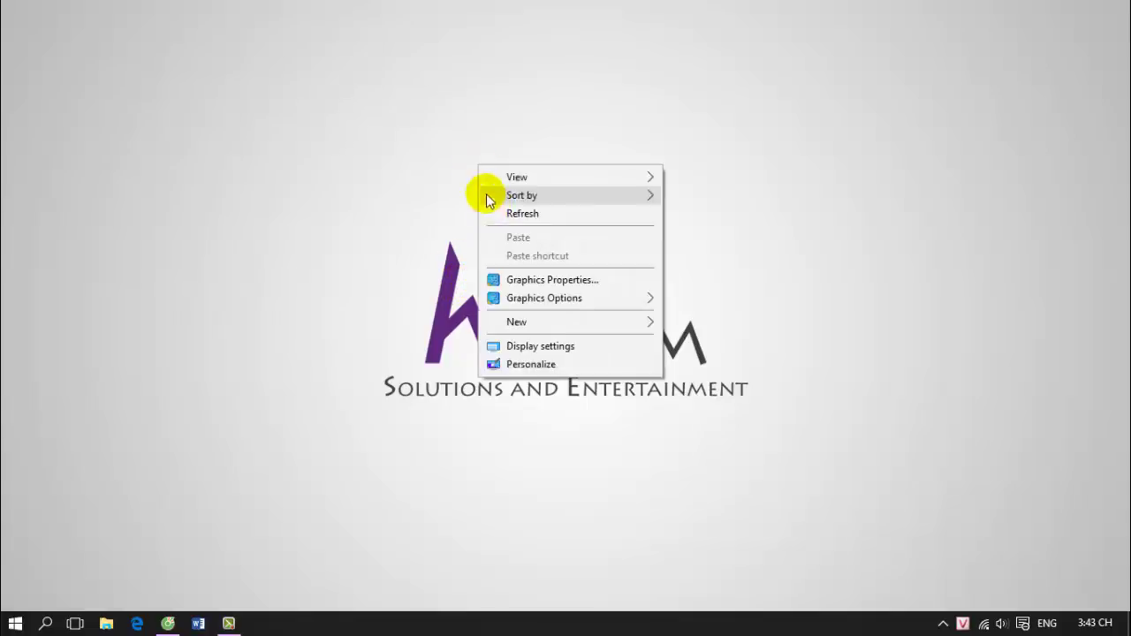
pyautogui.click(495, 213)
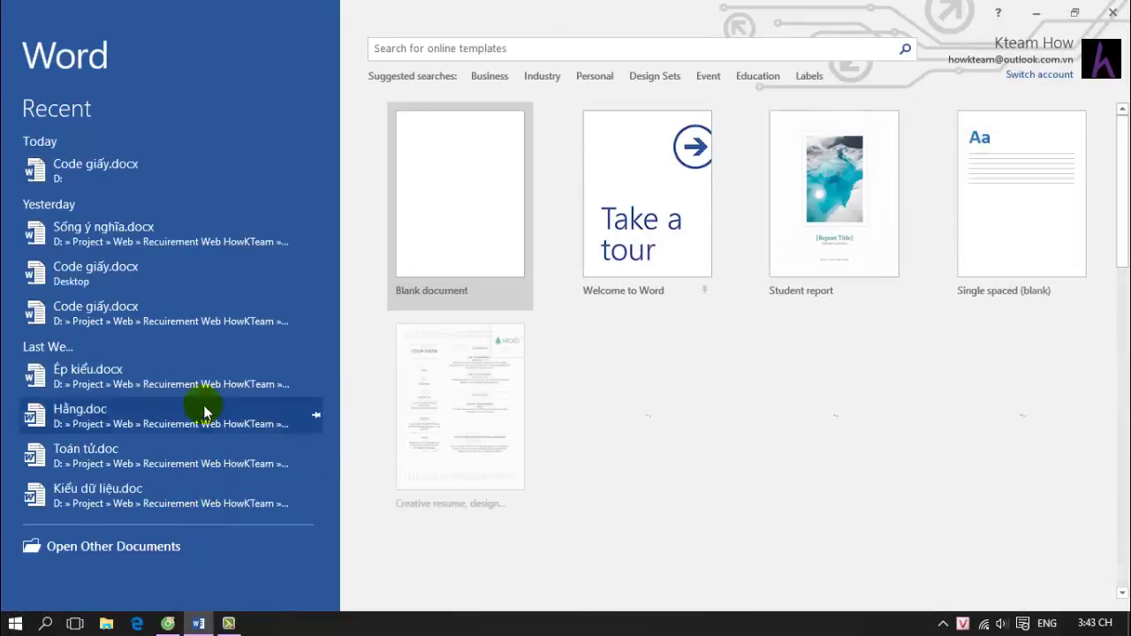
# Step: After the desktop copy of Code giấy.docx fails, restart Word and open today's copy from drive D
pyautogui.click(150, 281)
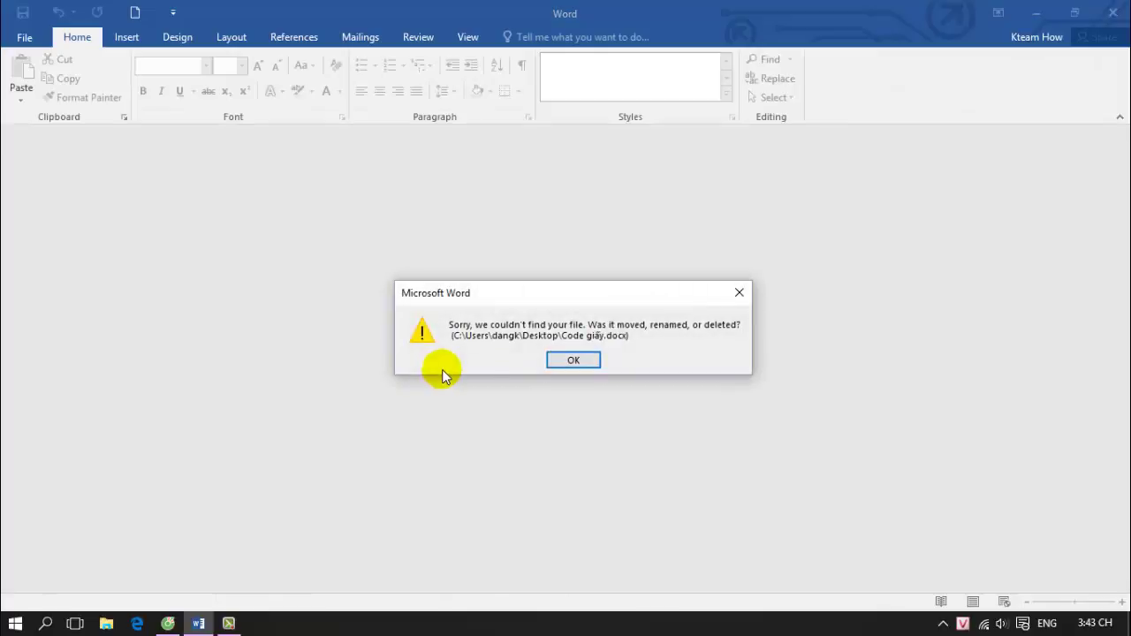
pyautogui.click(579, 359)
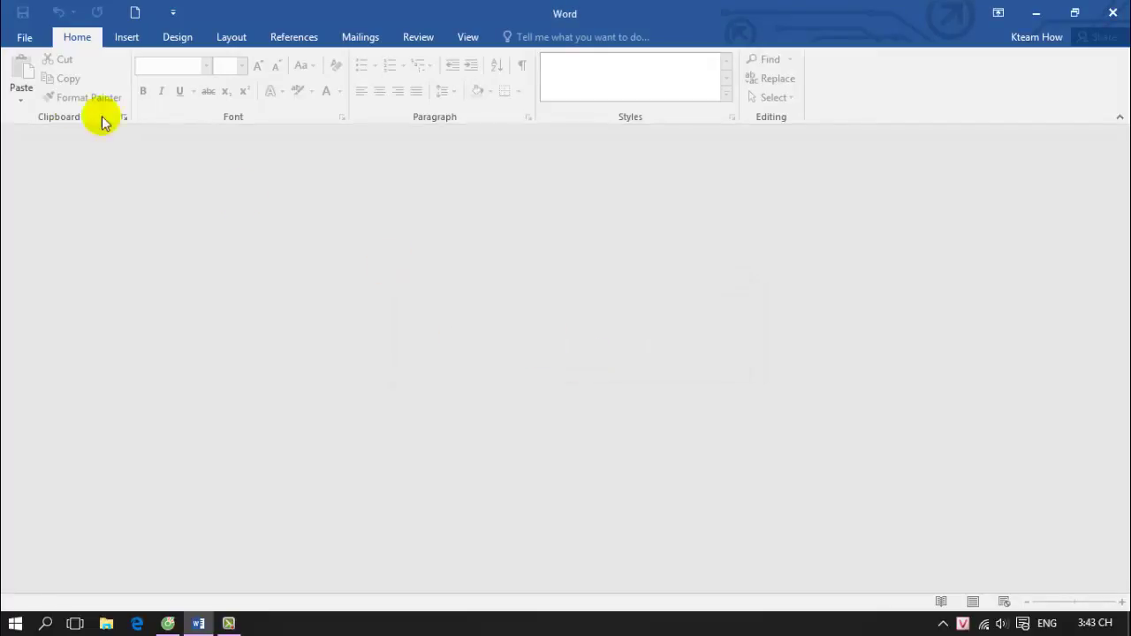
pyautogui.click(1113, 13)
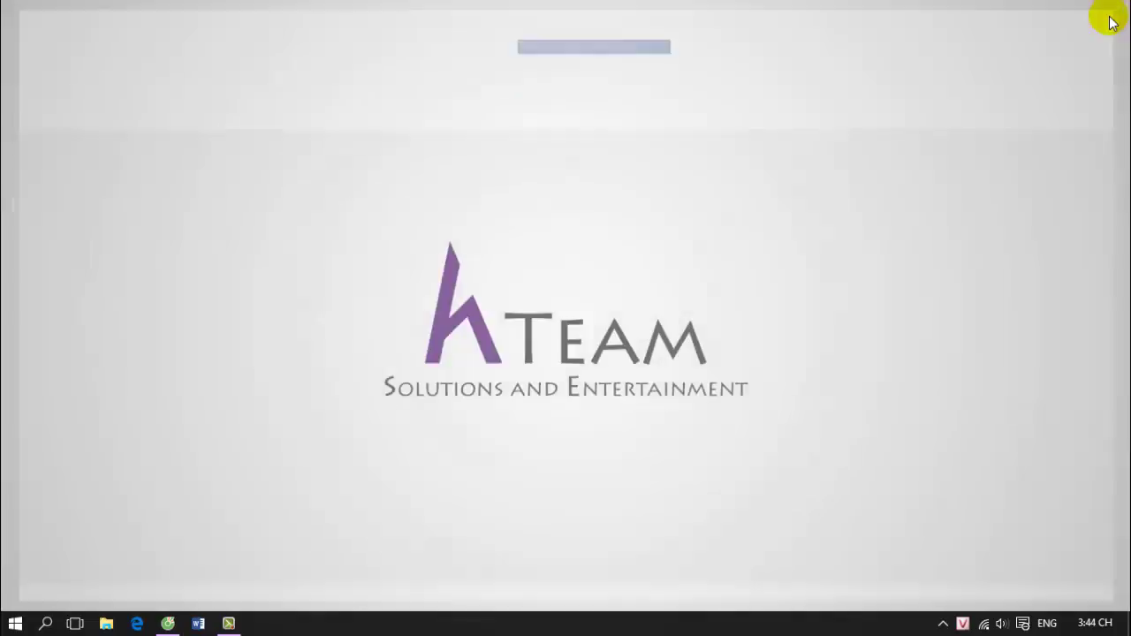
pyautogui.click(198, 624)
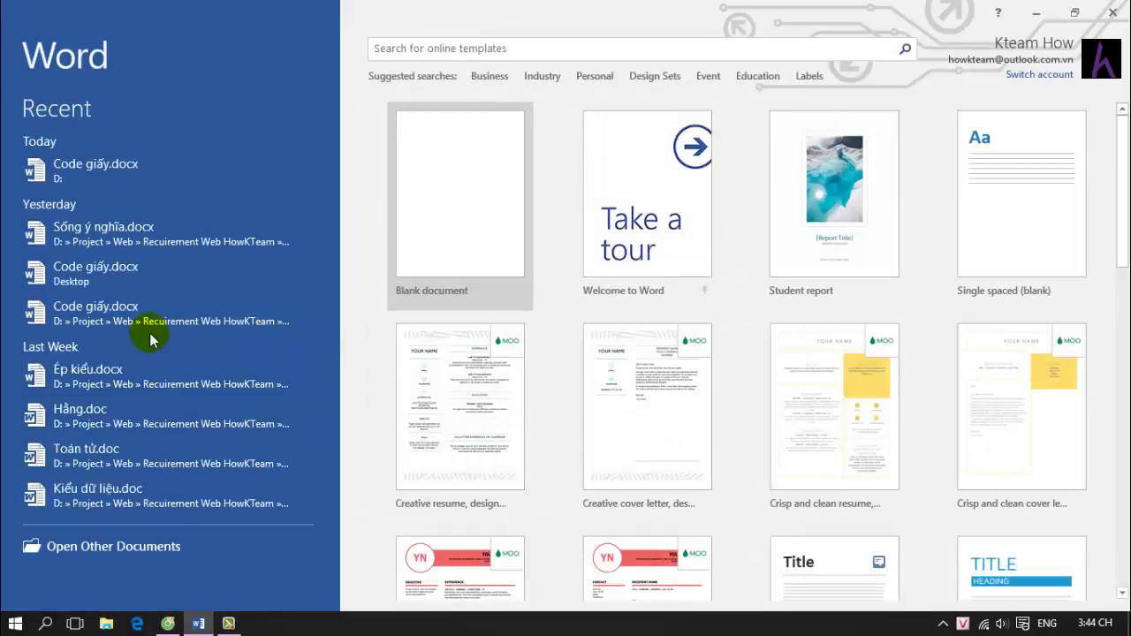
pyautogui.click(145, 171)
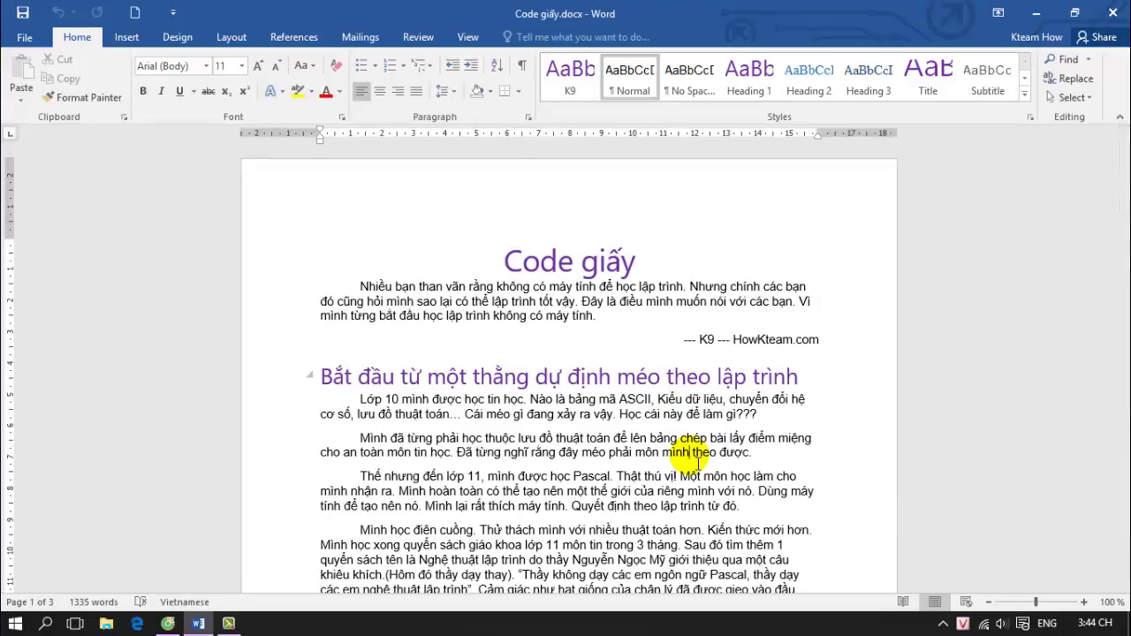
# Step: Change 'HowKteam.com' in the K9 credit line to 'How Kteam' and select it
pyautogui.doubleClick(742, 341)
pyautogui.moveTo(821, 344); pyautogui.dragTo(822, 344)
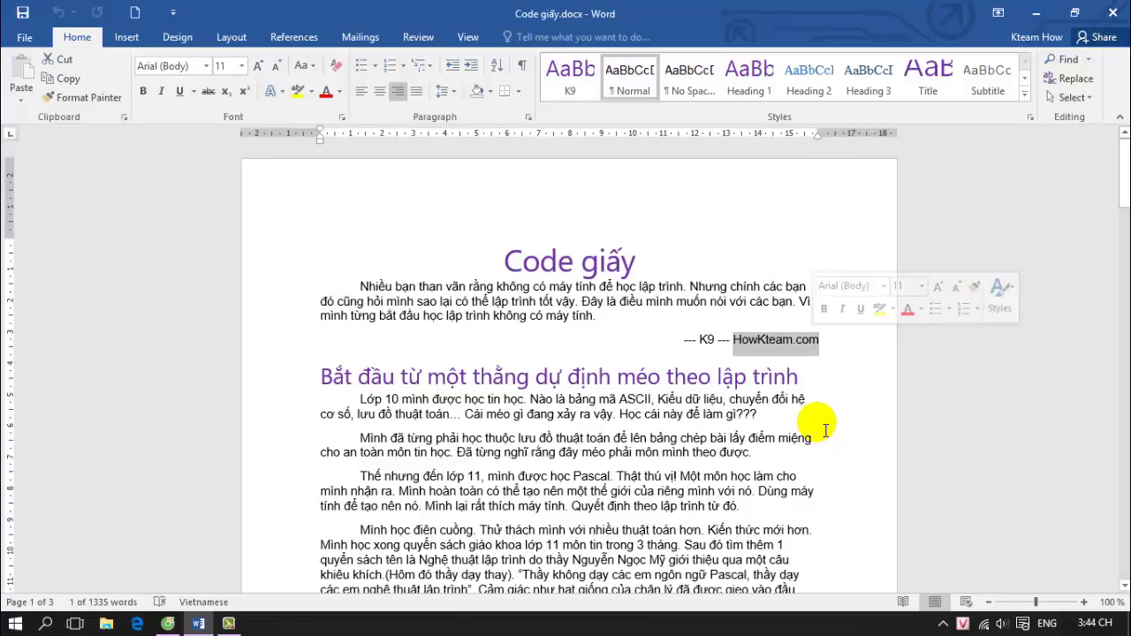
pyautogui.click(776, 353)
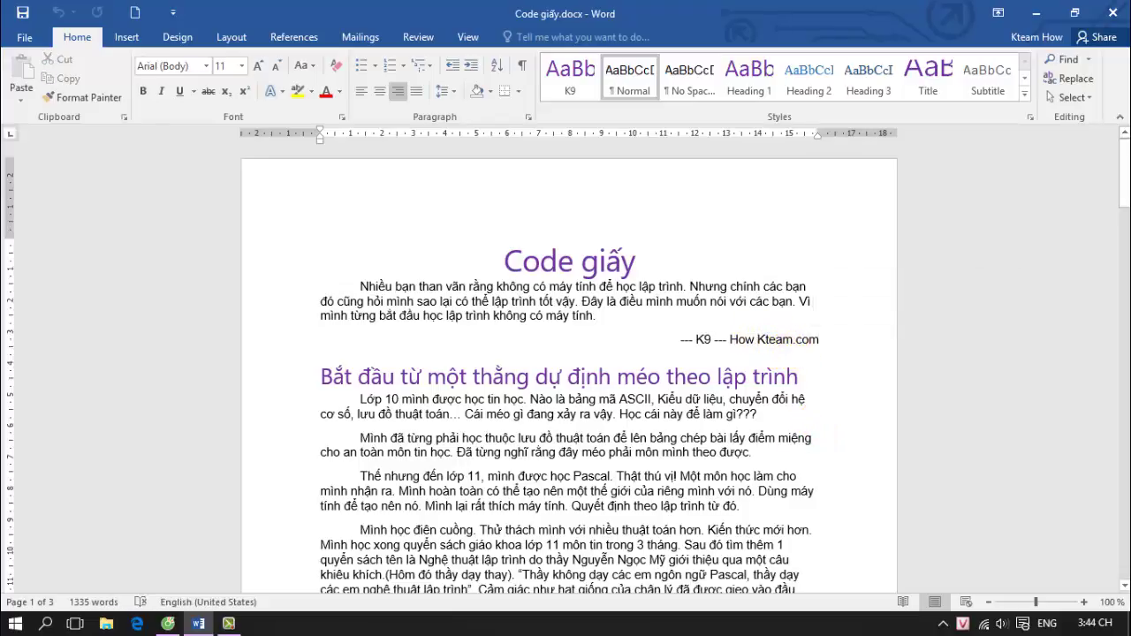
pyautogui.moveTo(794, 344); pyautogui.dragTo(815, 347)
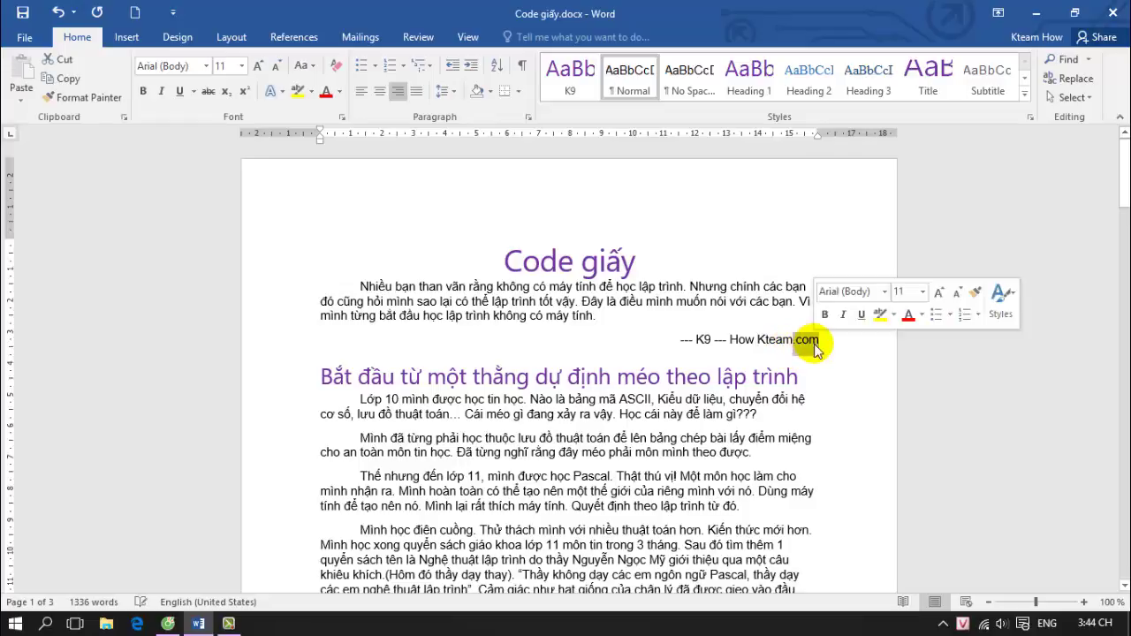
pyautogui.press('Delete')
pyautogui.moveTo(818, 345); pyautogui.dragTo(756, 347)
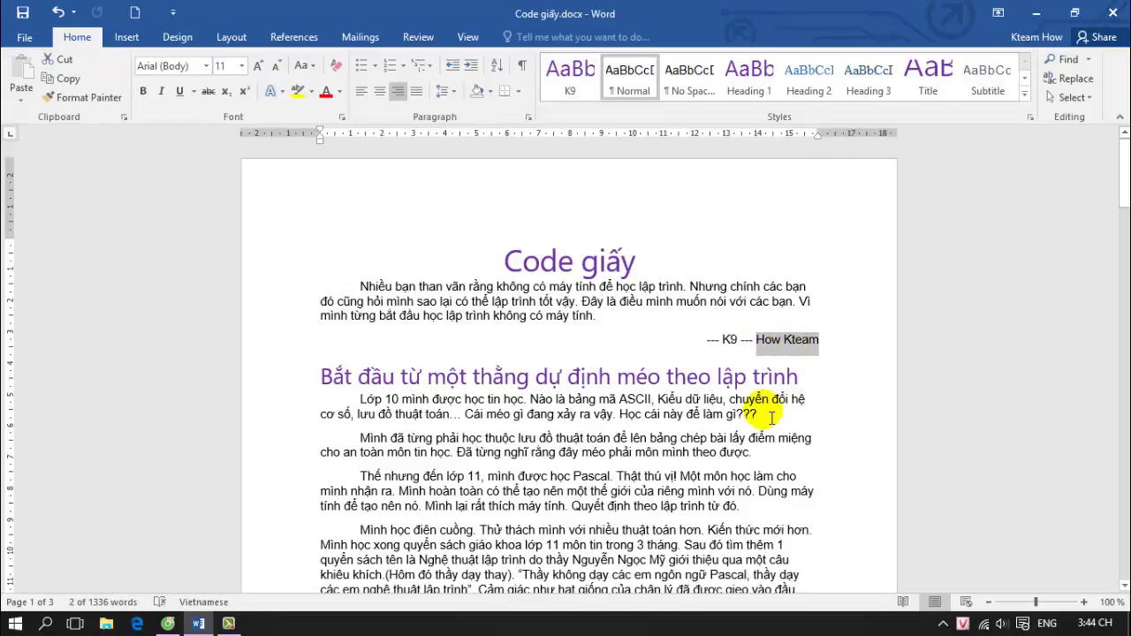
pyautogui.click(118, 36)
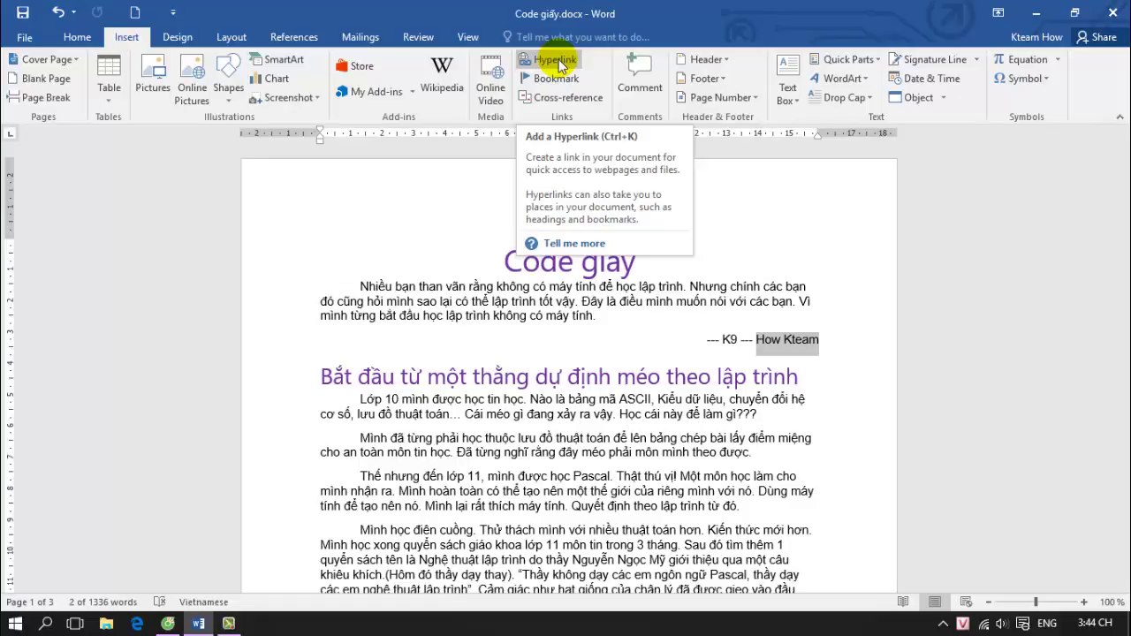
# Step: Open Insert Hyperlink for How Kteam and preview the document, new-file, e-mail and file link targets
pyautogui.click(565, 64)
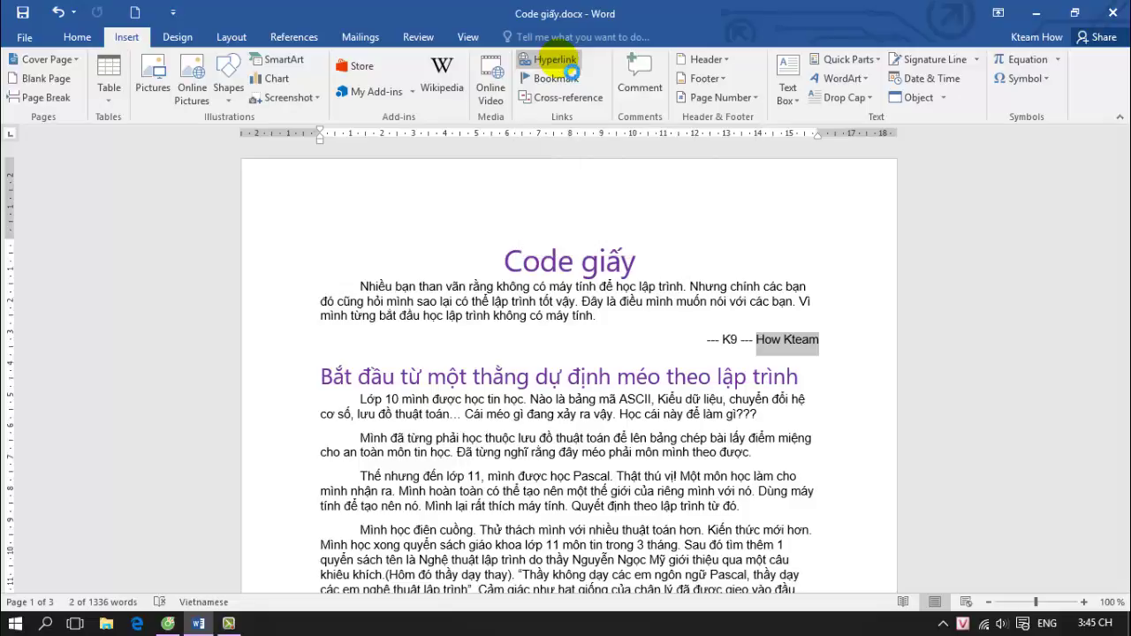
pyautogui.moveTo(556, 172); pyautogui.dragTo(500, 272)
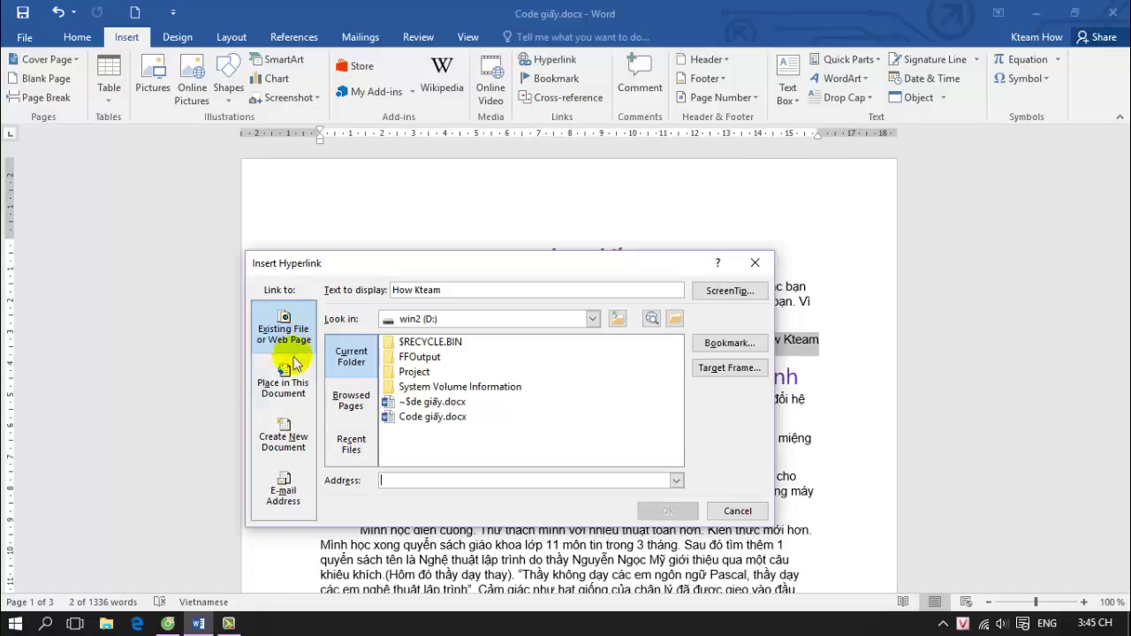
pyautogui.click(285, 387)
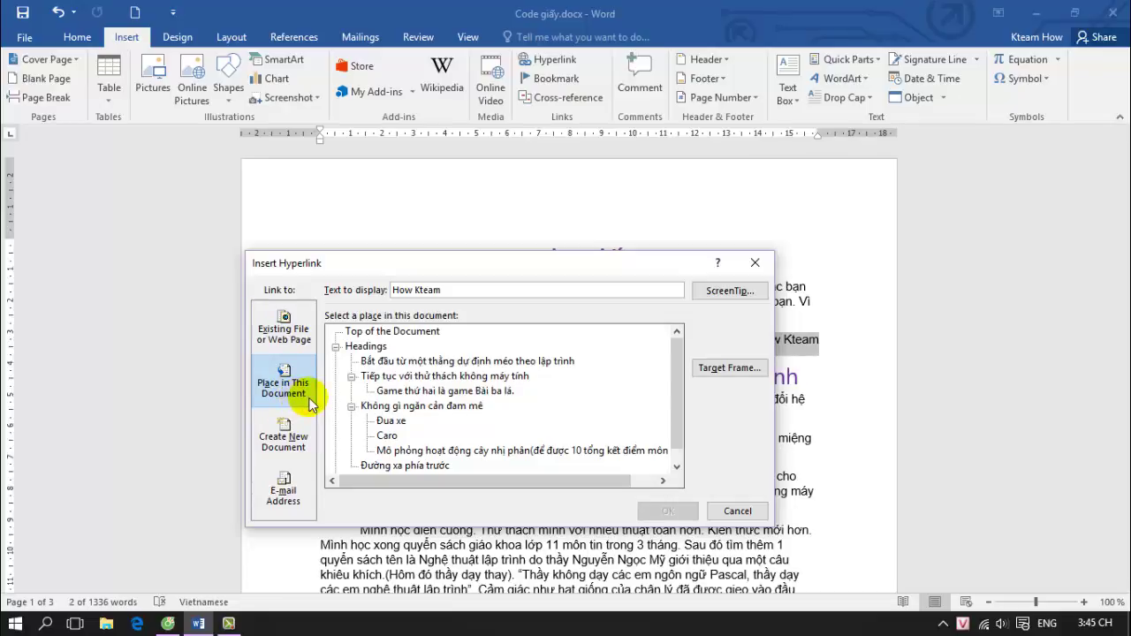
pyautogui.click(291, 453)
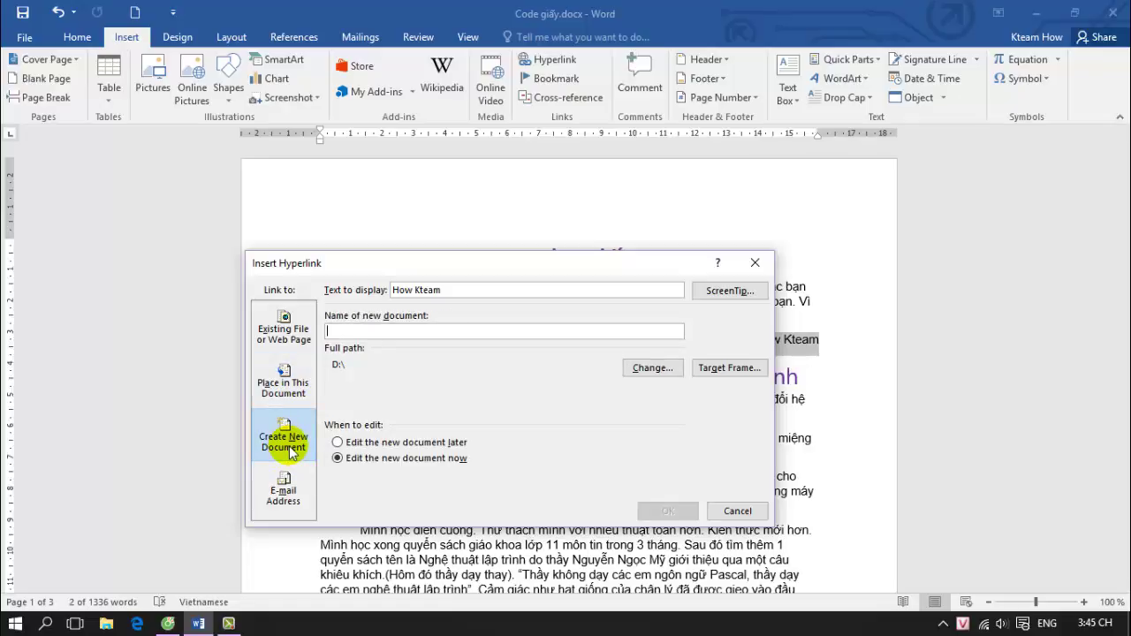
pyautogui.click(294, 483)
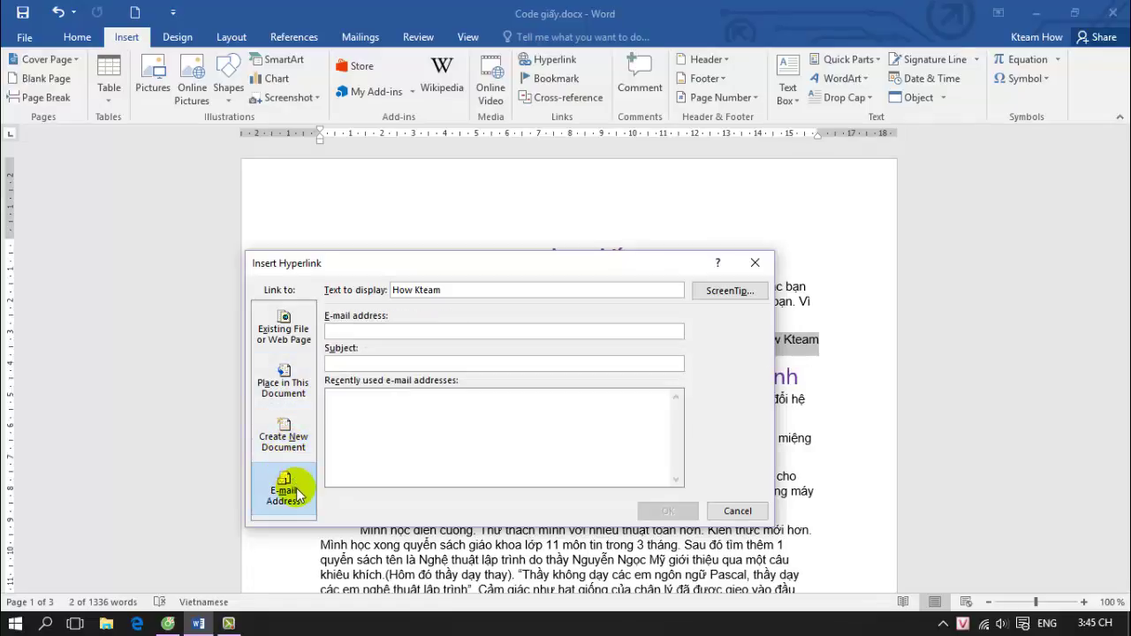
pyautogui.click(292, 353)
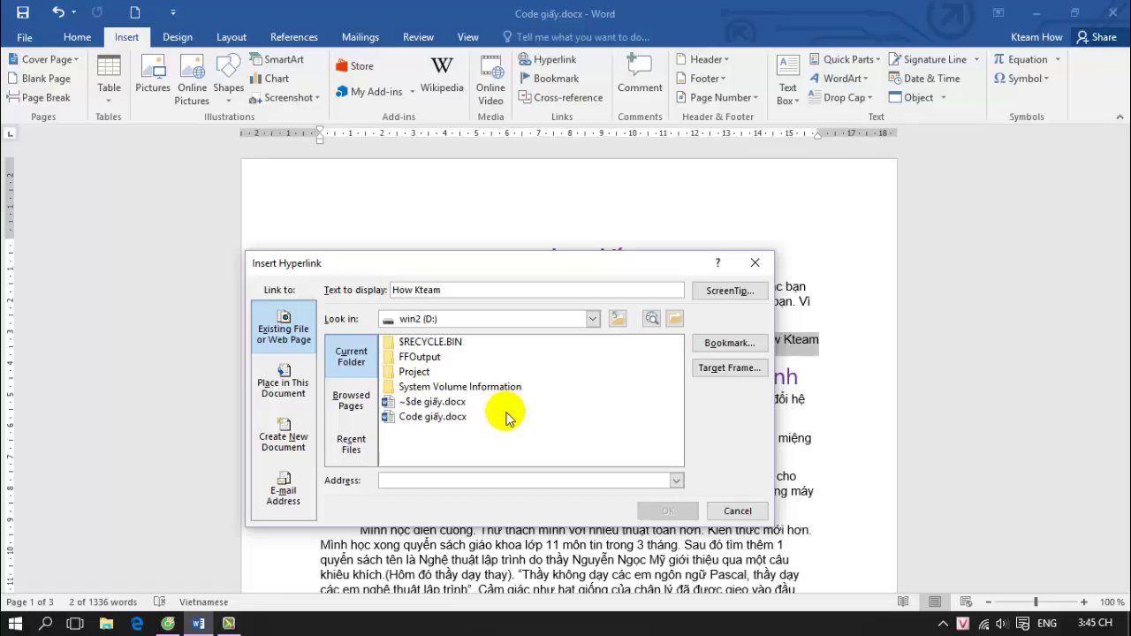
# Step: Link How Kteam to baner.png in Project > Web > Recuirement Web HowKTeam > Git > How > Logo
pyautogui.doubleClick(413, 373)
pyautogui.scroll(-1, 435, 389)
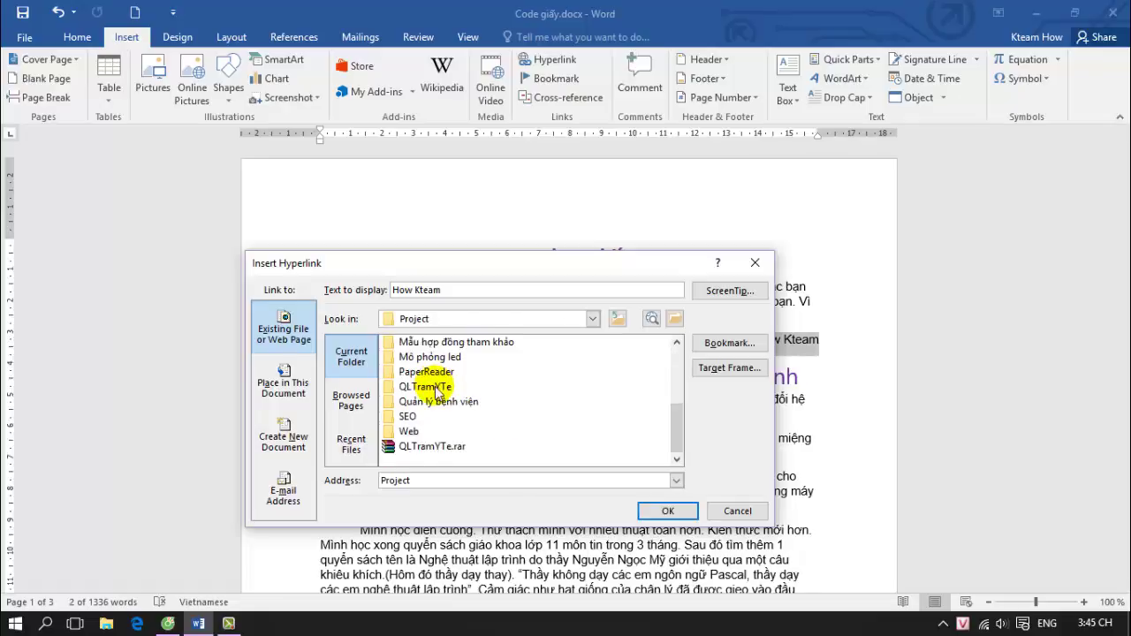
pyautogui.doubleClick(419, 432)
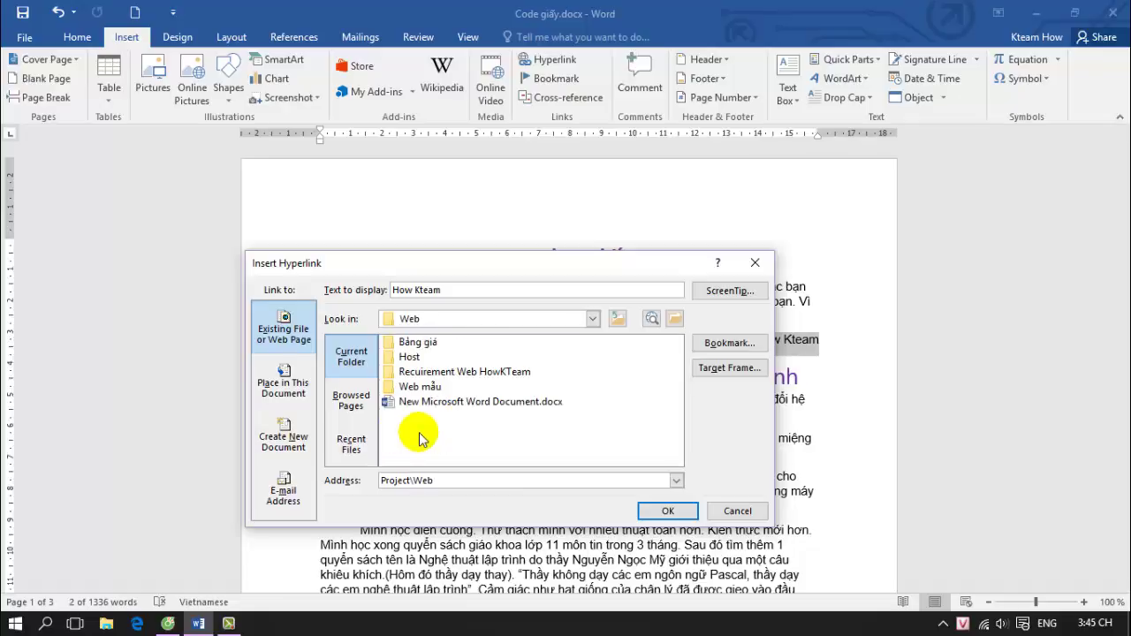
pyautogui.doubleClick(419, 373)
pyautogui.doubleClick(415, 358)
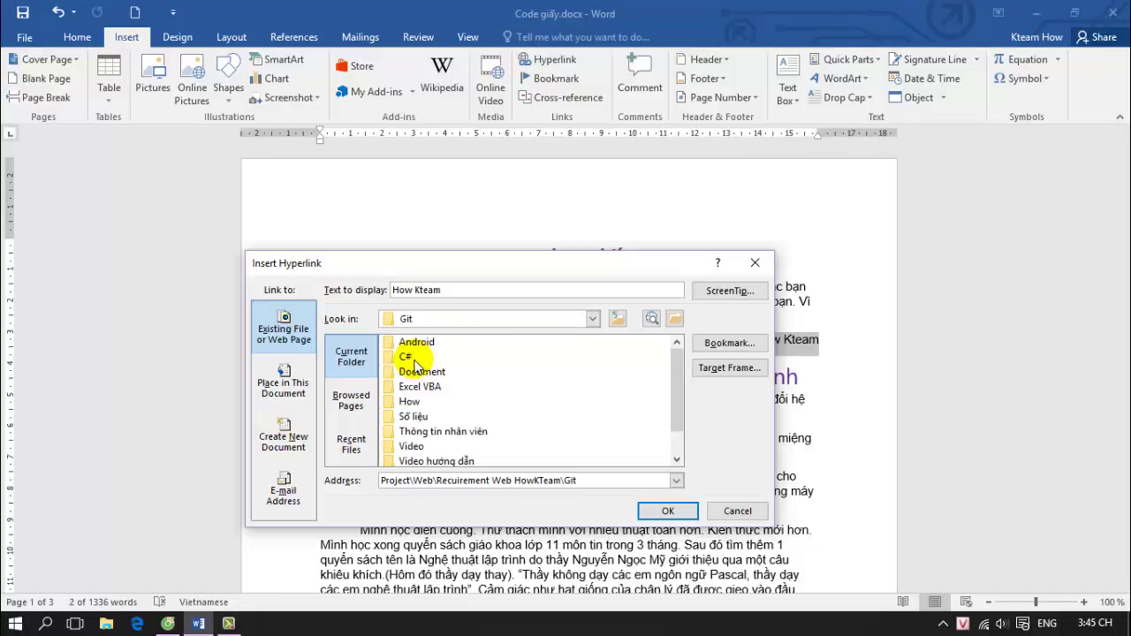
pyautogui.scroll(-1, 415, 364)
pyautogui.click(415, 373)
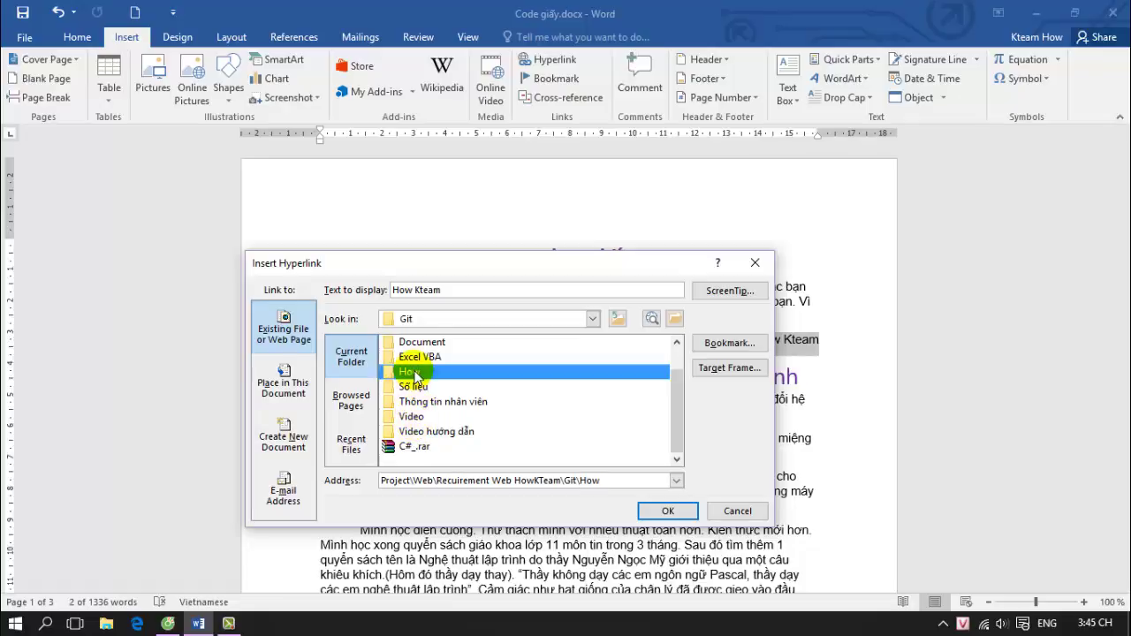
pyautogui.doubleClick(415, 373)
pyautogui.doubleClick(419, 357)
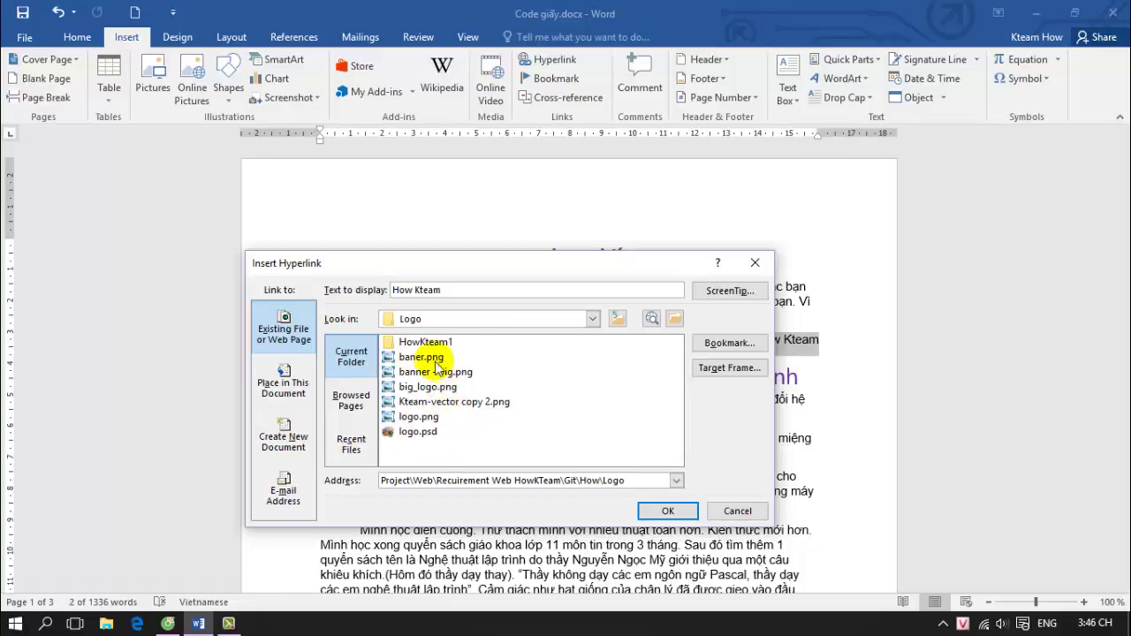
pyautogui.doubleClick(422, 357)
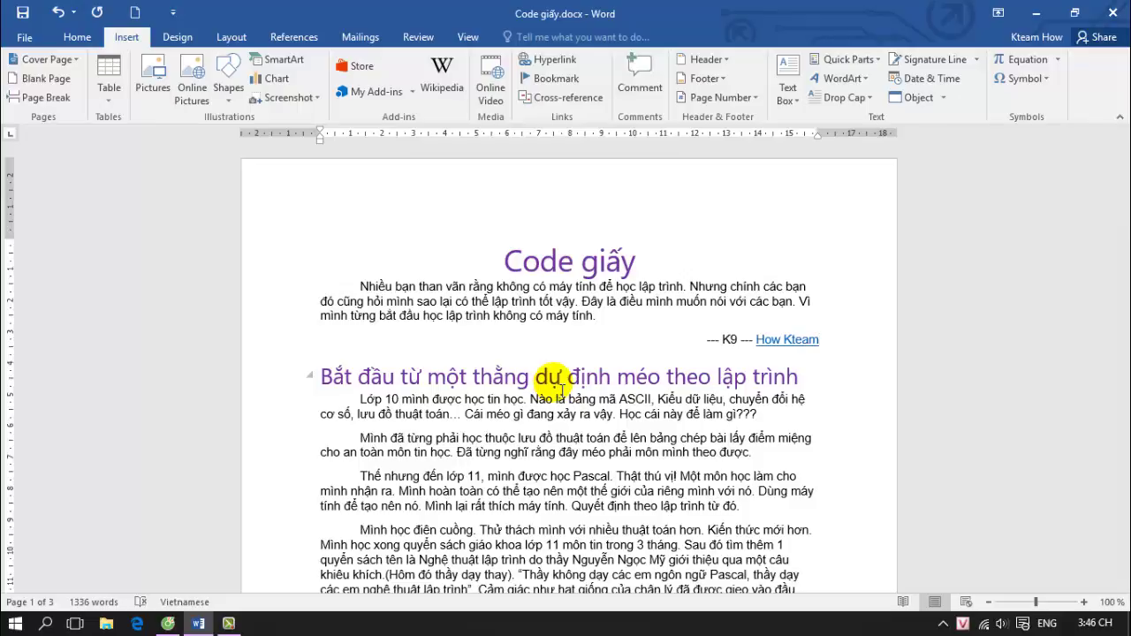
pyautogui.click(783, 339)
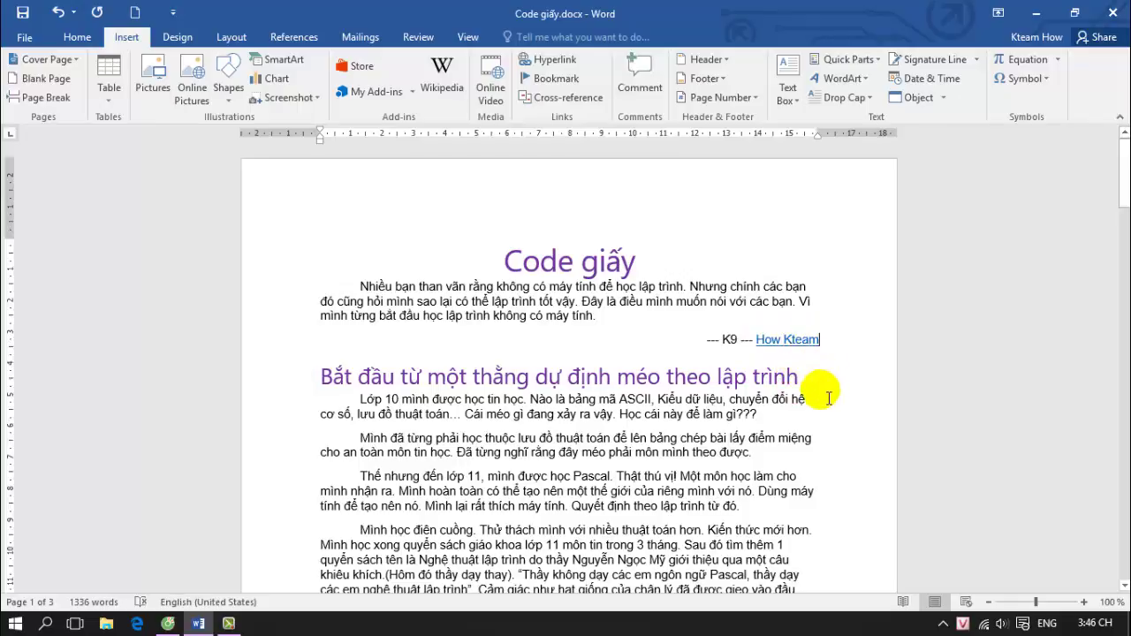
pyautogui.moveTo(798, 349)
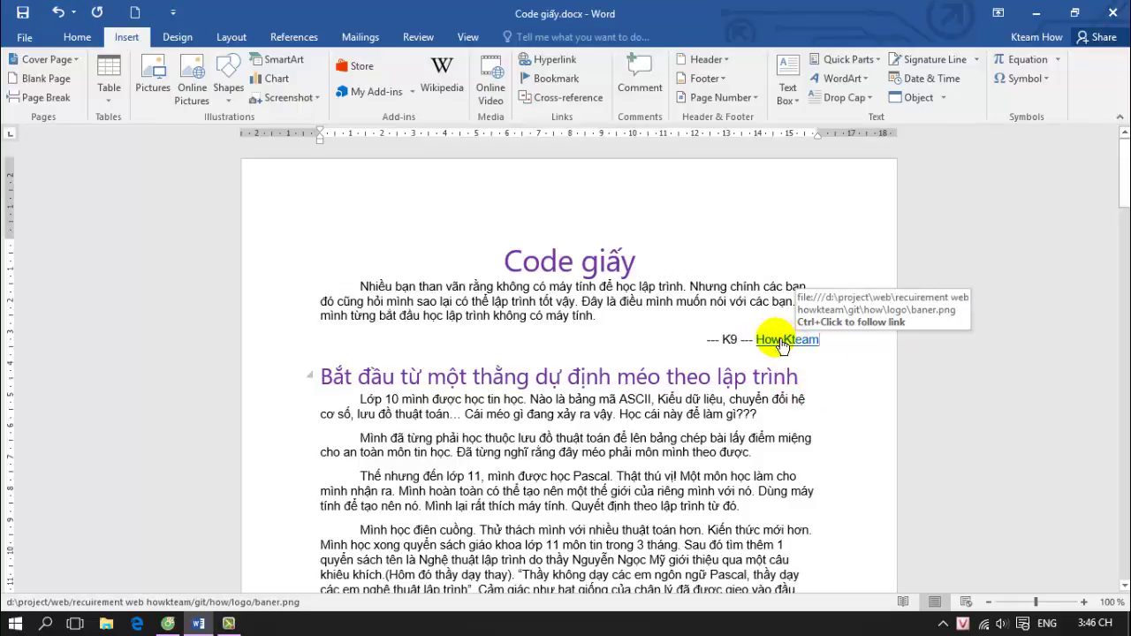
pyautogui.keyDown('ctrl'); pyautogui.click(794, 343); pyautogui.keyUp('ctrl')
pyautogui.click(641, 418)
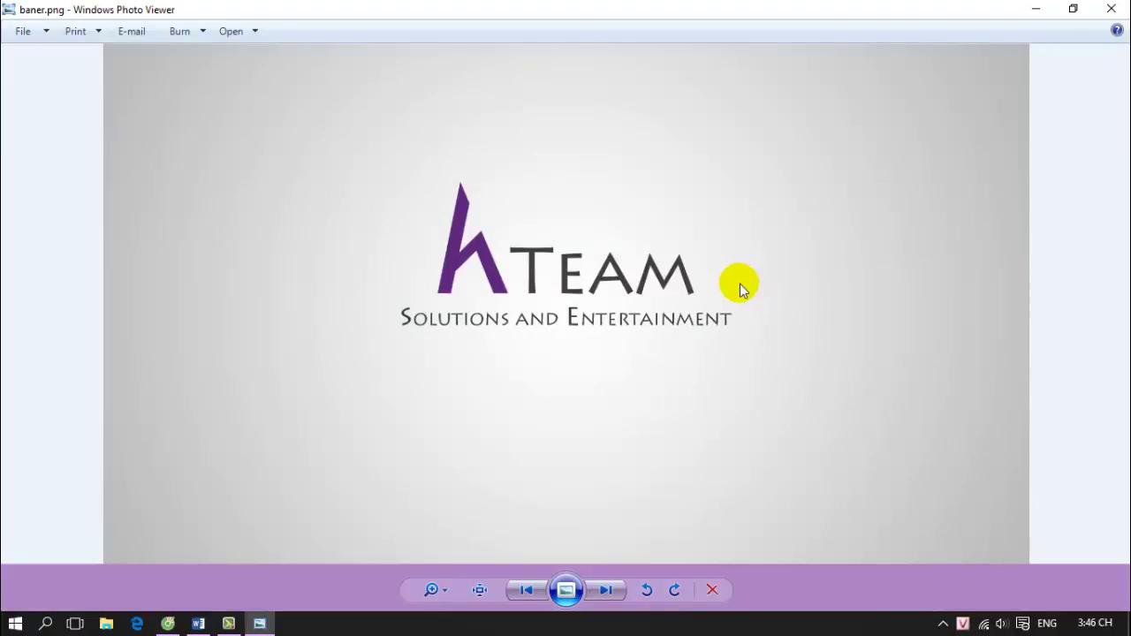
pyautogui.click(1111, 9)
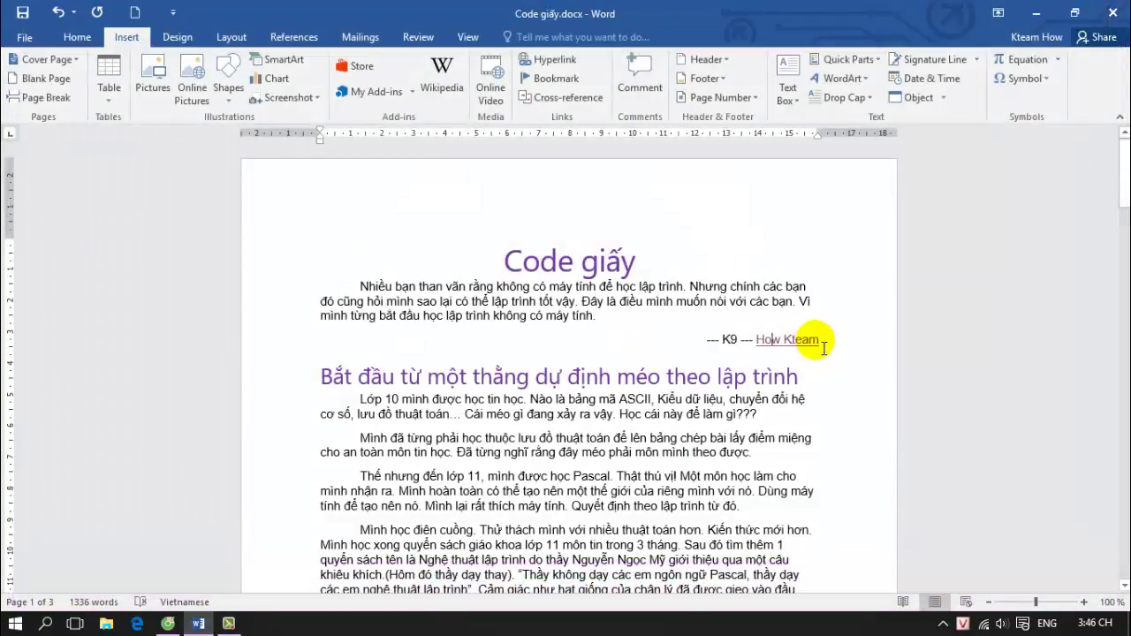
pyautogui.moveTo(821, 341); pyautogui.dragTo(756, 341)
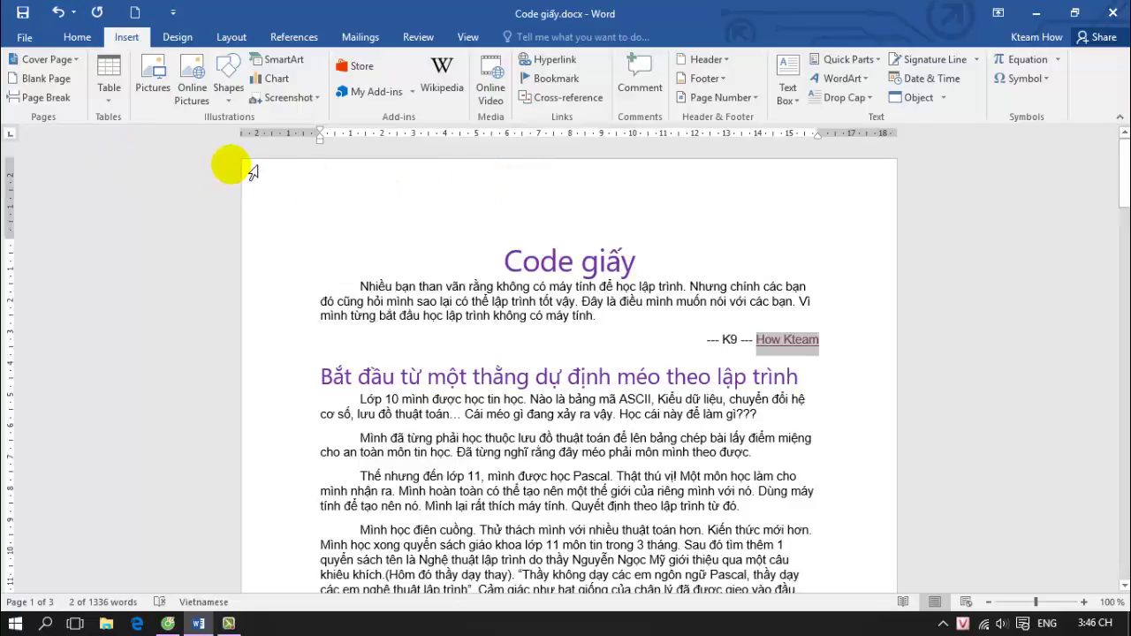
# Step: Open Edit Hyperlink for How Kteam, then select the Facebook page address in Cốc Cốc
pyautogui.click(550, 61)
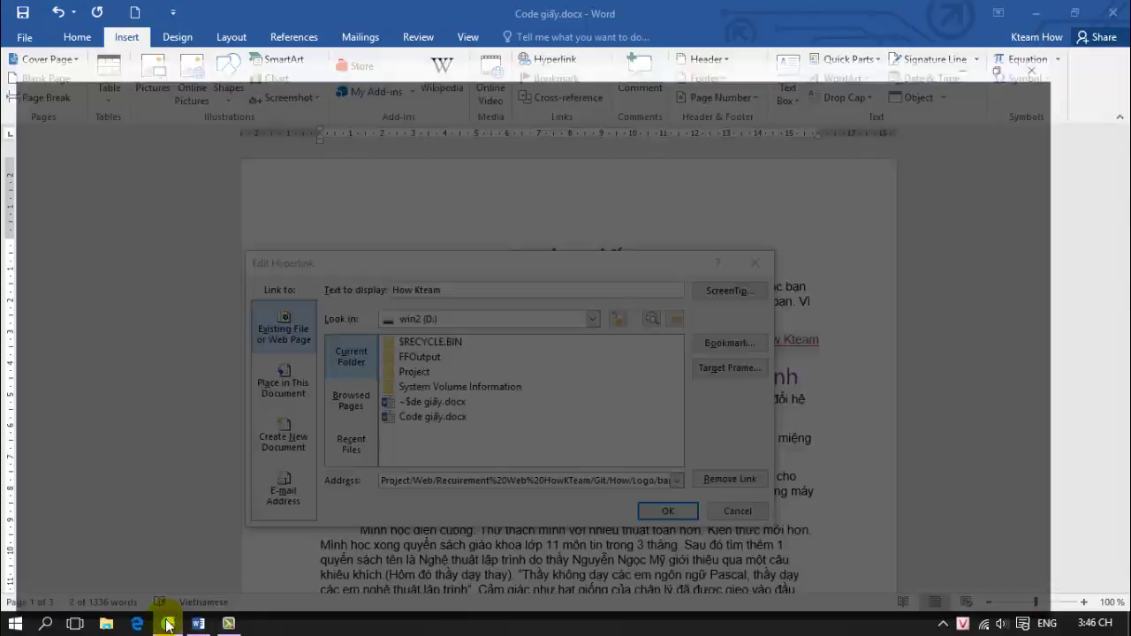
pyautogui.click(167, 624)
pyautogui.click(586, 46)
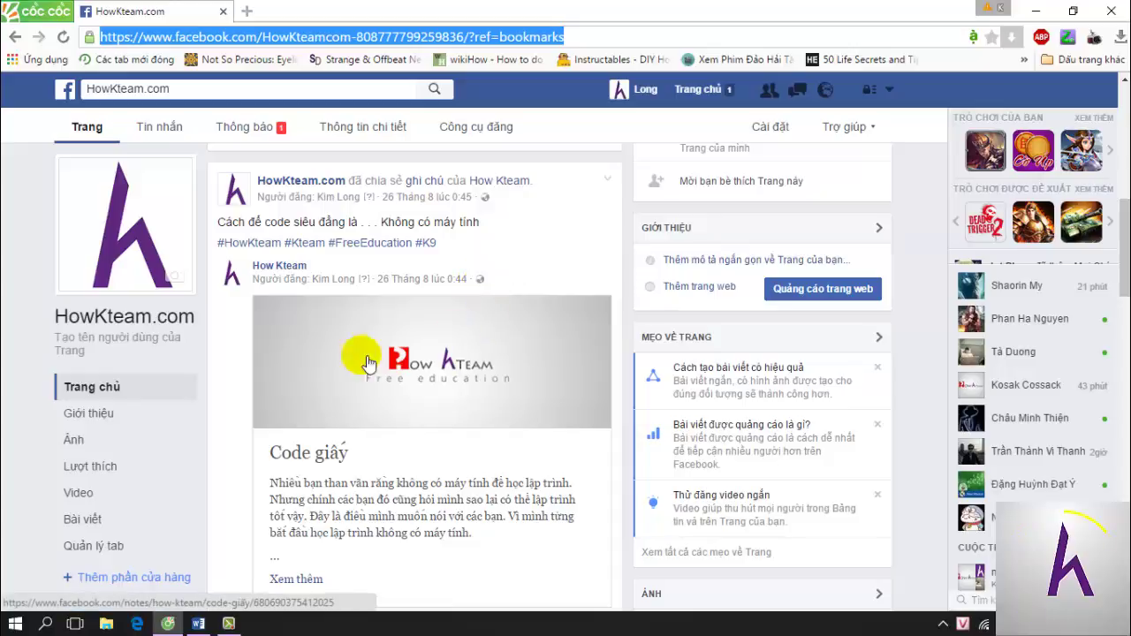
pyautogui.scroll(4, 397, 209)
pyautogui.click(295, 36)
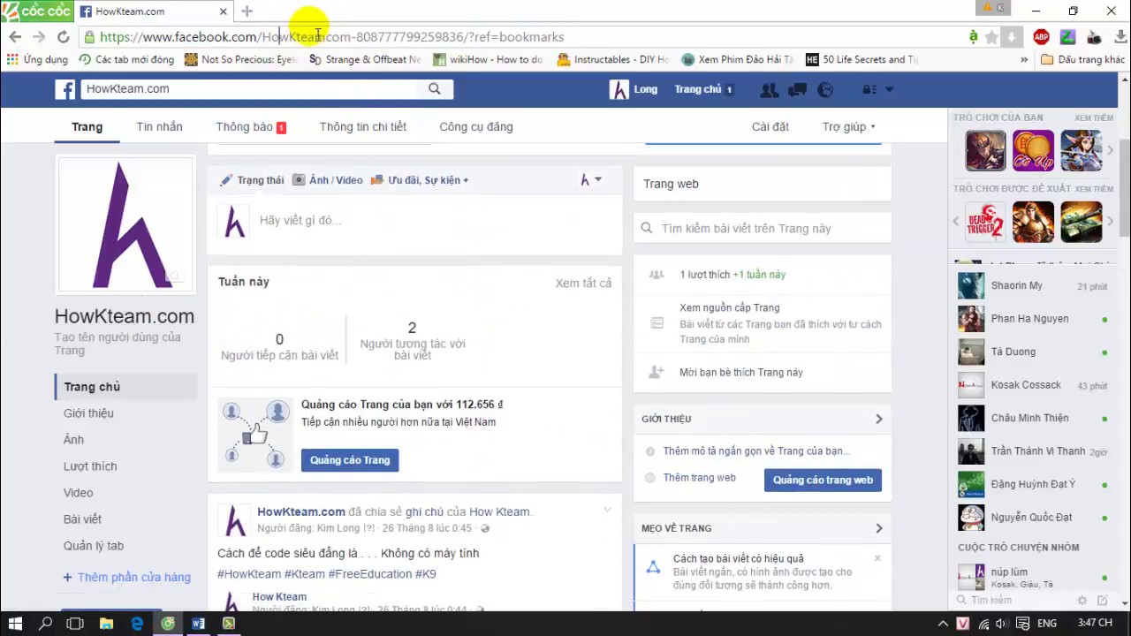
pyautogui.moveTo(325, 36); pyautogui.dragTo(677, 46)
pyautogui.press('BackSpace')
pyautogui.press('Return')
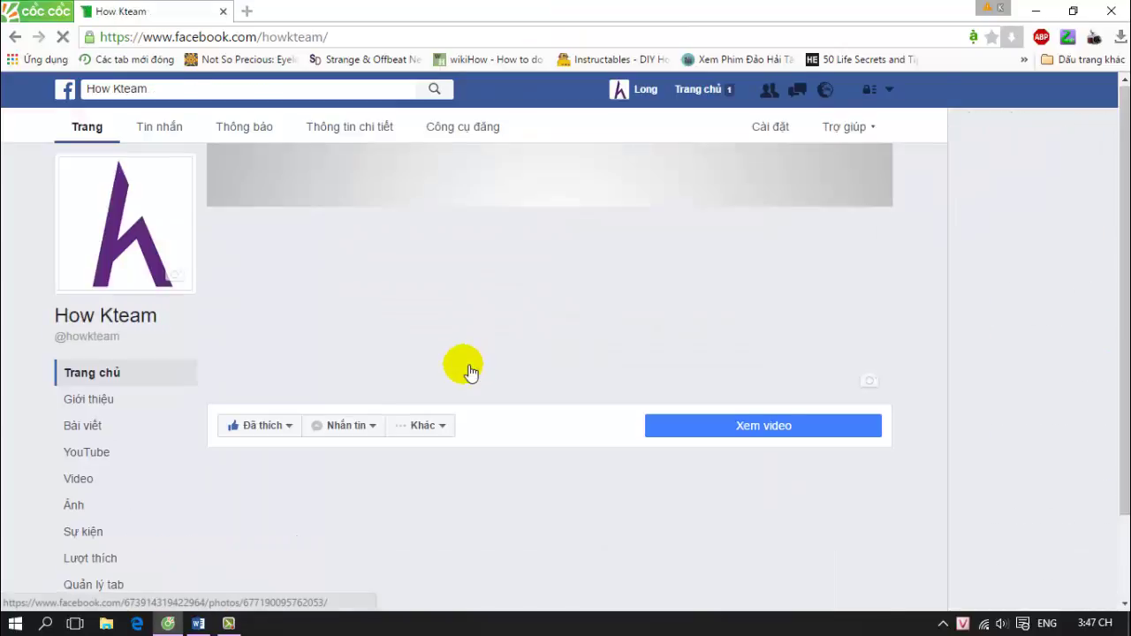
# Step: Scroll through the How Kteam page's posts and select its shortened address for copying
pyautogui.scroll(-3, 465, 369)
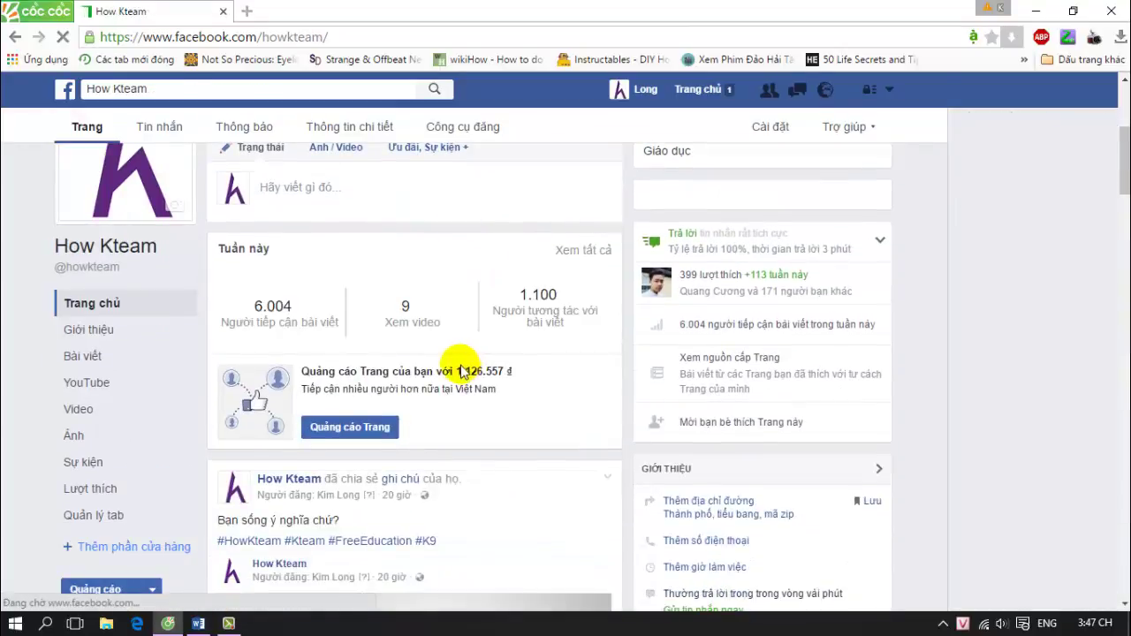
pyautogui.scroll(-3, 464, 370)
pyautogui.scroll(-3, 461, 371)
pyautogui.scroll(-3, 460, 372)
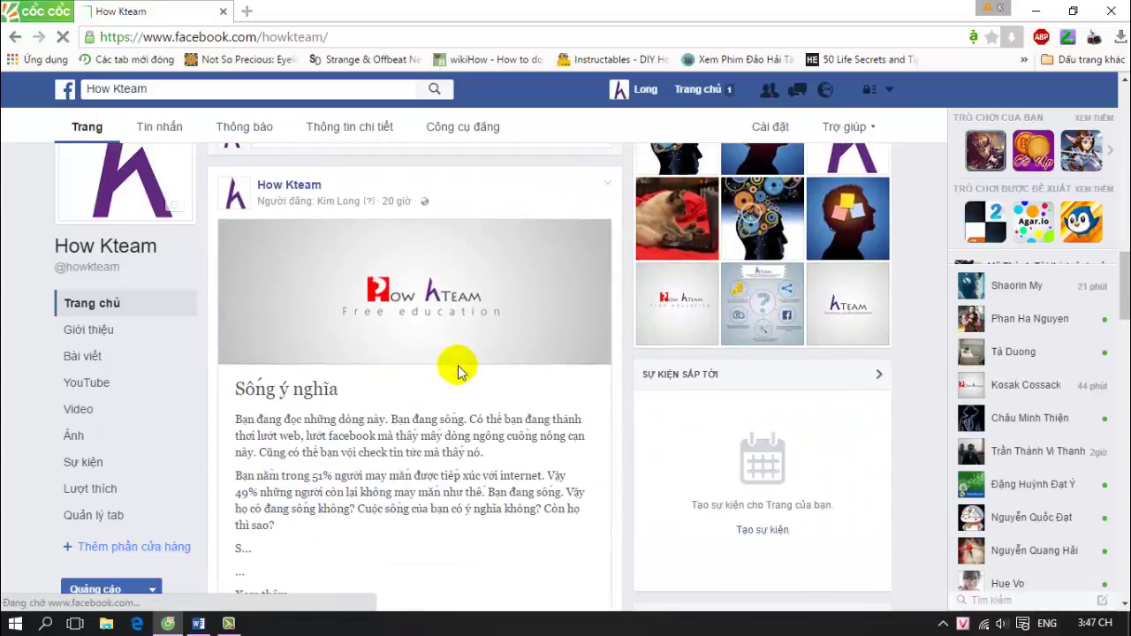
pyautogui.scroll(-3, 458, 369)
pyautogui.scroll(-3, 456, 368)
pyautogui.scroll(-3, 465, 373)
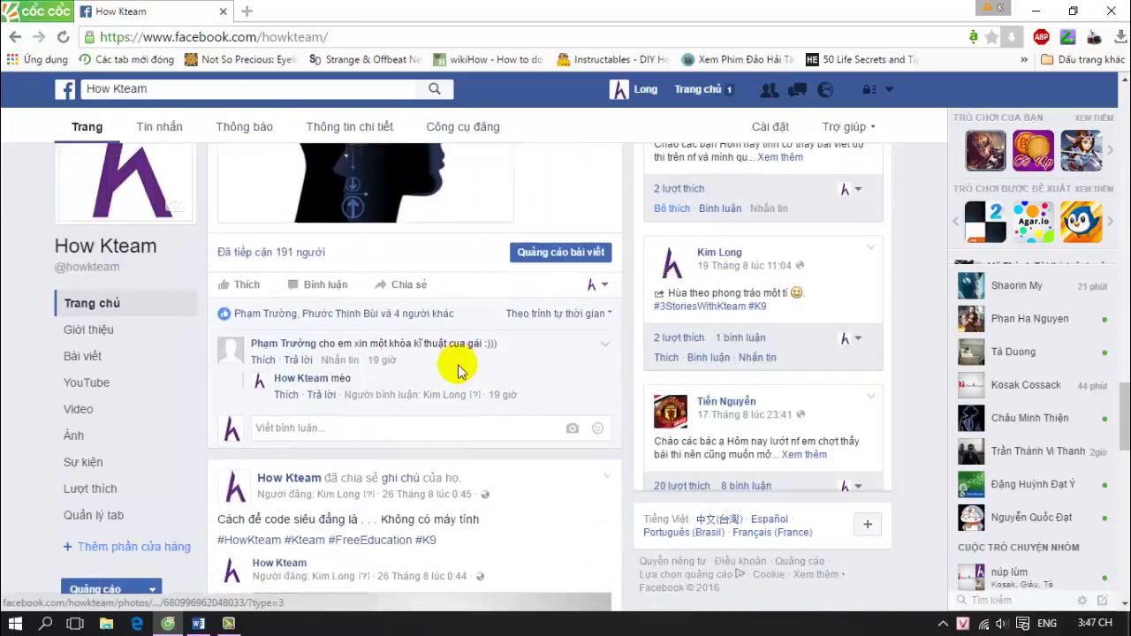
pyautogui.scroll(-3, 455, 366)
pyautogui.click(456, 37)
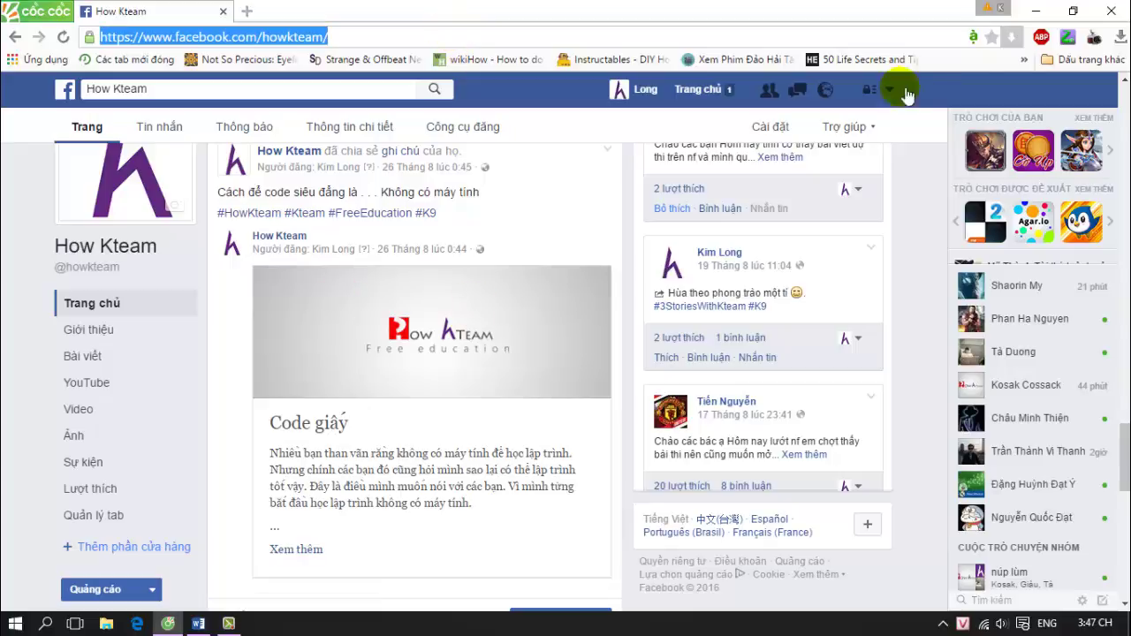
pyautogui.click(1034, 11)
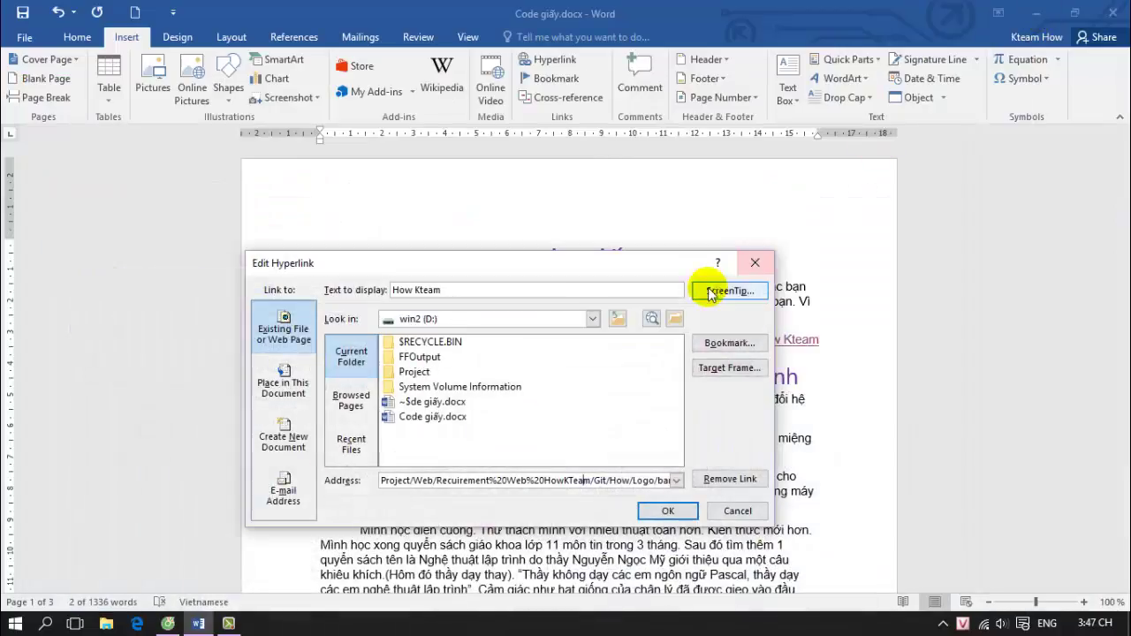
pyautogui.tripleClick(522, 480)
pyautogui.write('https://www.facebook.com/howkteam/')
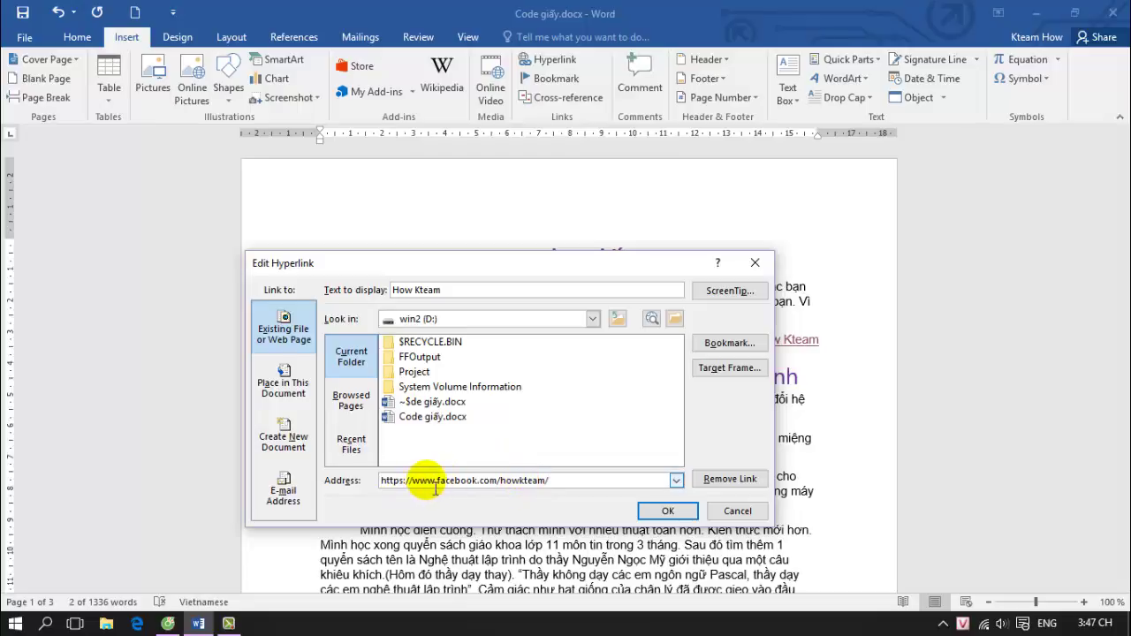
pyautogui.click(668, 511)
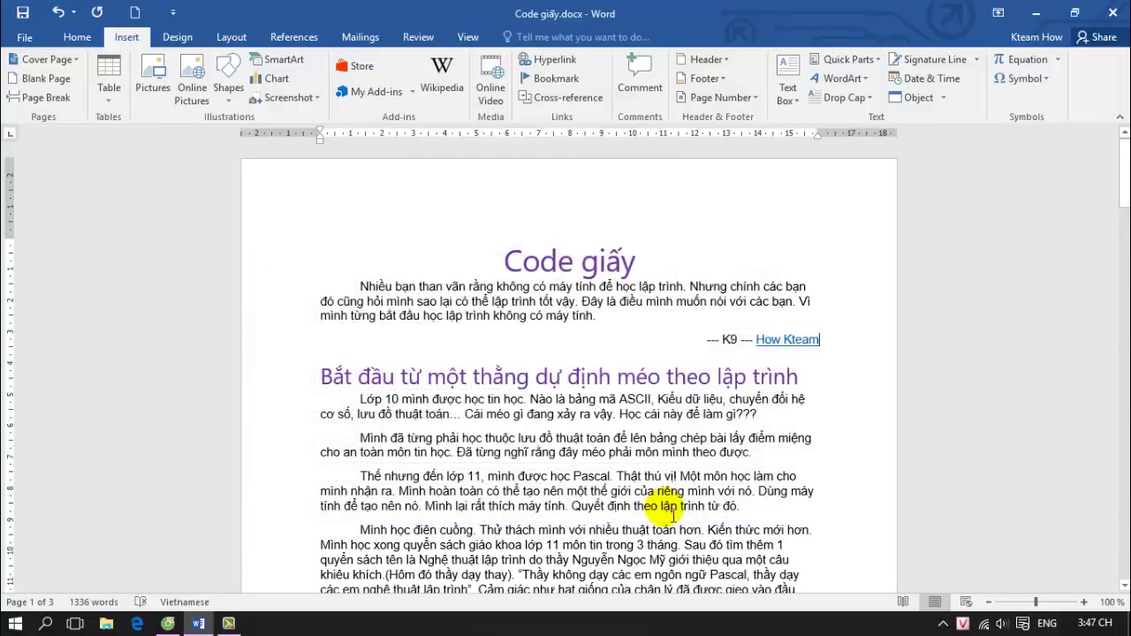
# Step: Follow the How Kteam link, opening it in Cốc Cốc
pyautogui.keyDown('ctrl'); pyautogui.click(781, 351); pyautogui.keyUp('ctrl')
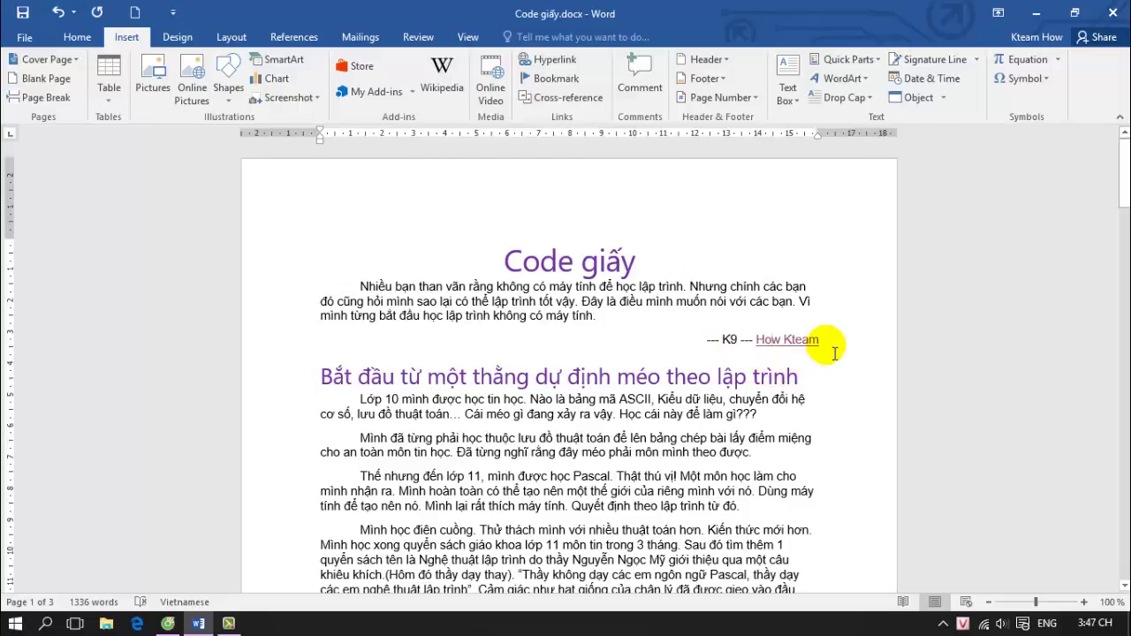
pyautogui.moveTo(821, 341); pyautogui.dragTo(757, 341)
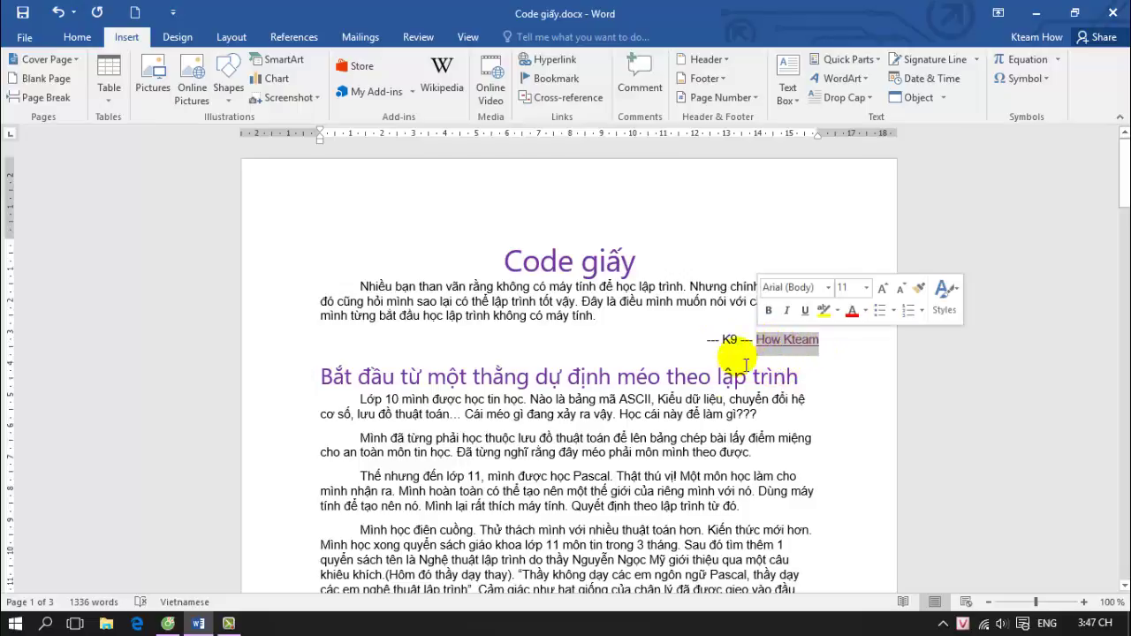
pyautogui.click(586, 329)
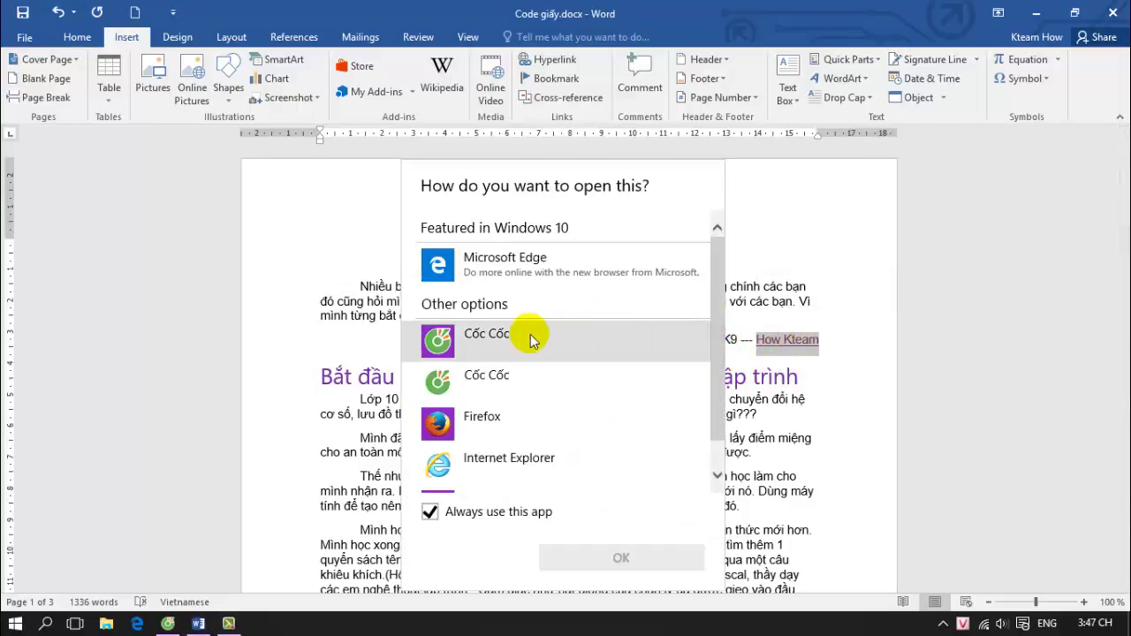
pyautogui.click(599, 564)
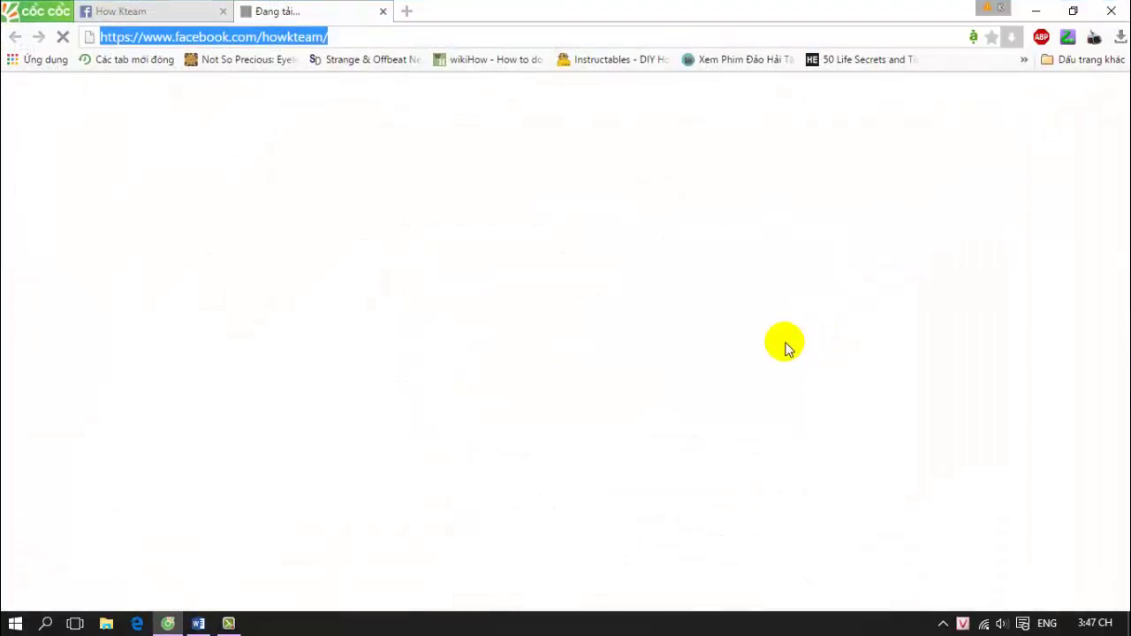
# Step: Check the How Kteam Facebook page loaded, then close its extra tab and minimize the browser
pyautogui.click(201, 624)
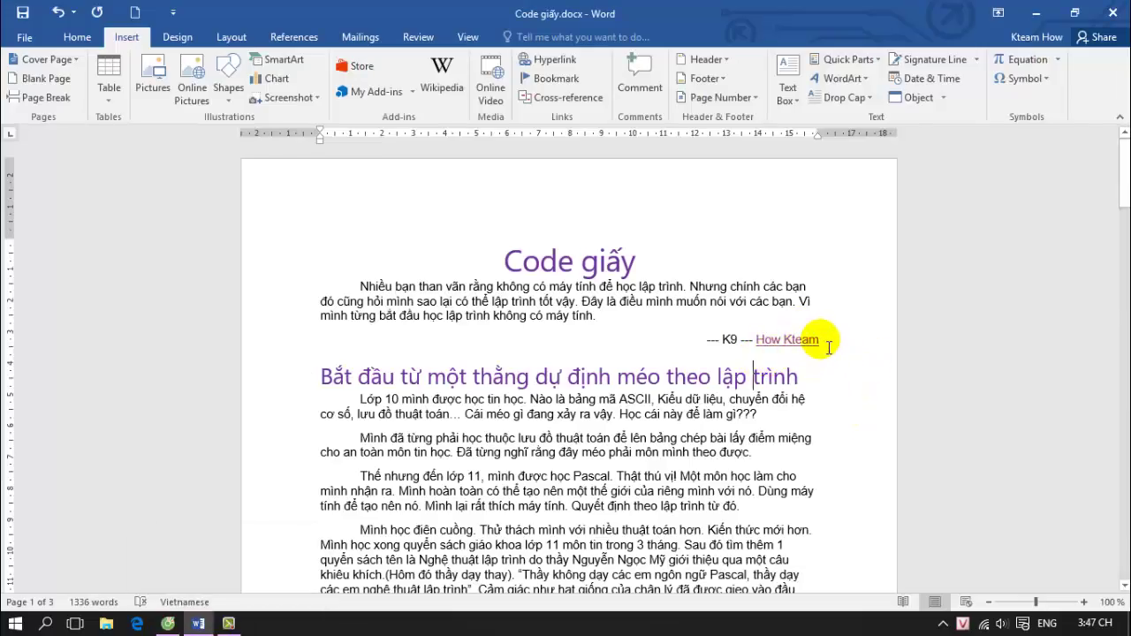
pyautogui.moveTo(821, 342); pyautogui.dragTo(765, 345)
pyautogui.click(168, 624)
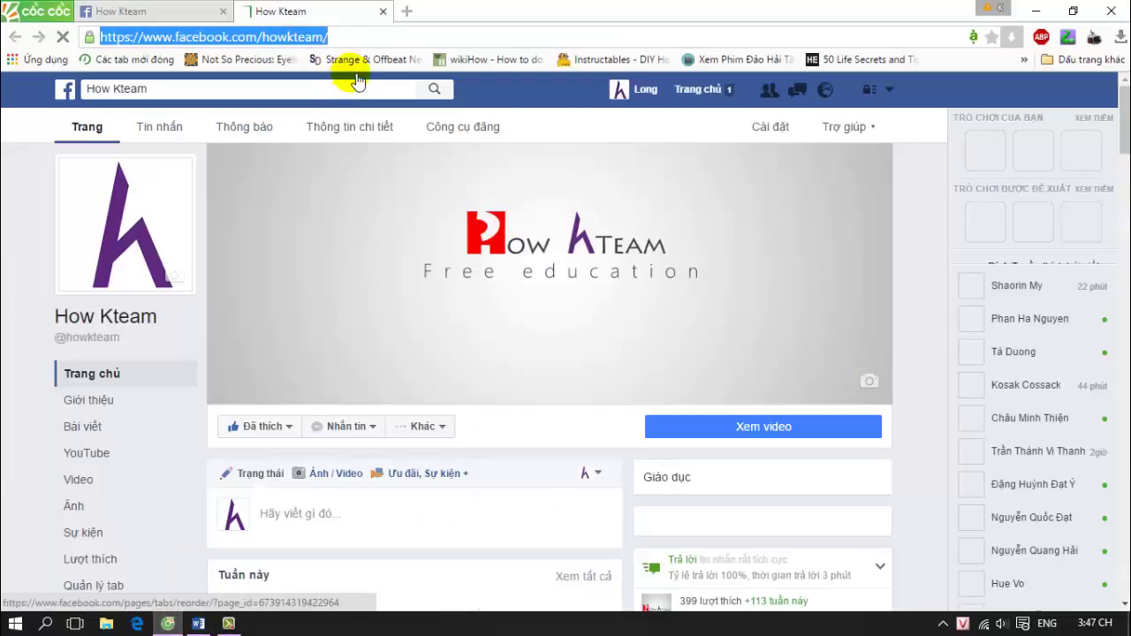
pyautogui.scroll(-4, 465, 227)
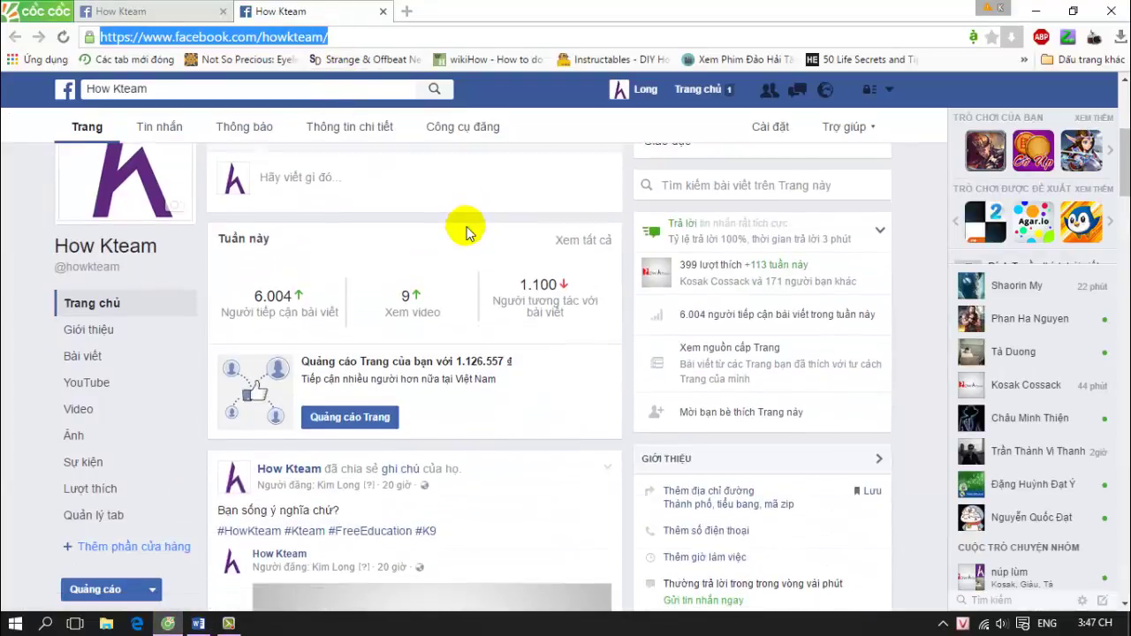
pyautogui.scroll(-3, 469, 232)
pyautogui.scroll(7, 468, 232)
pyautogui.click(382, 12)
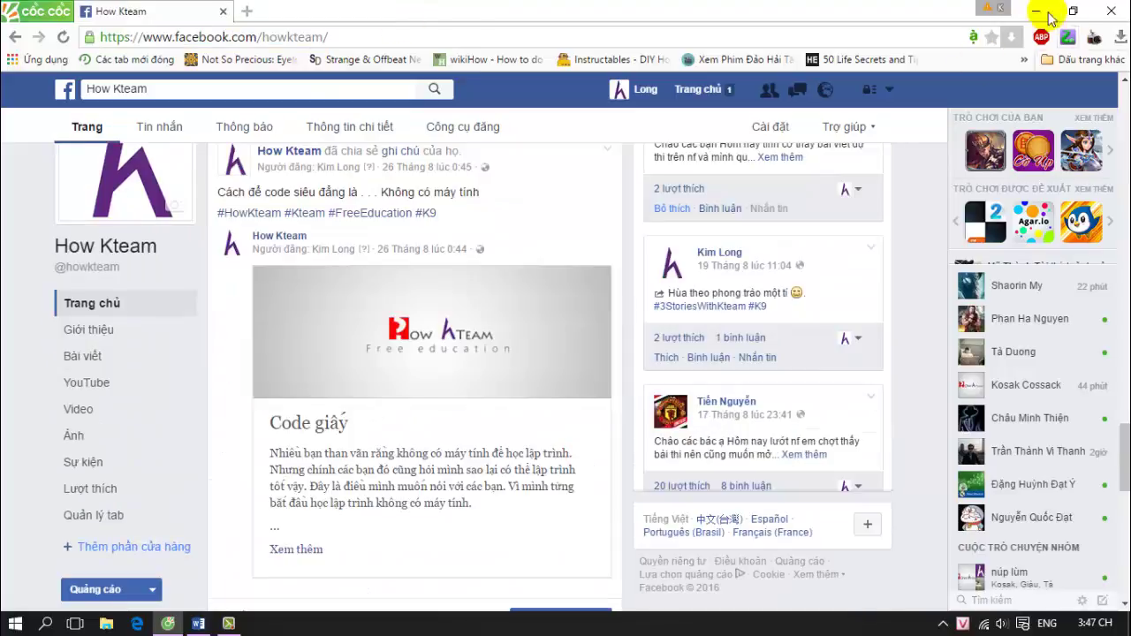
pyautogui.click(1035, 10)
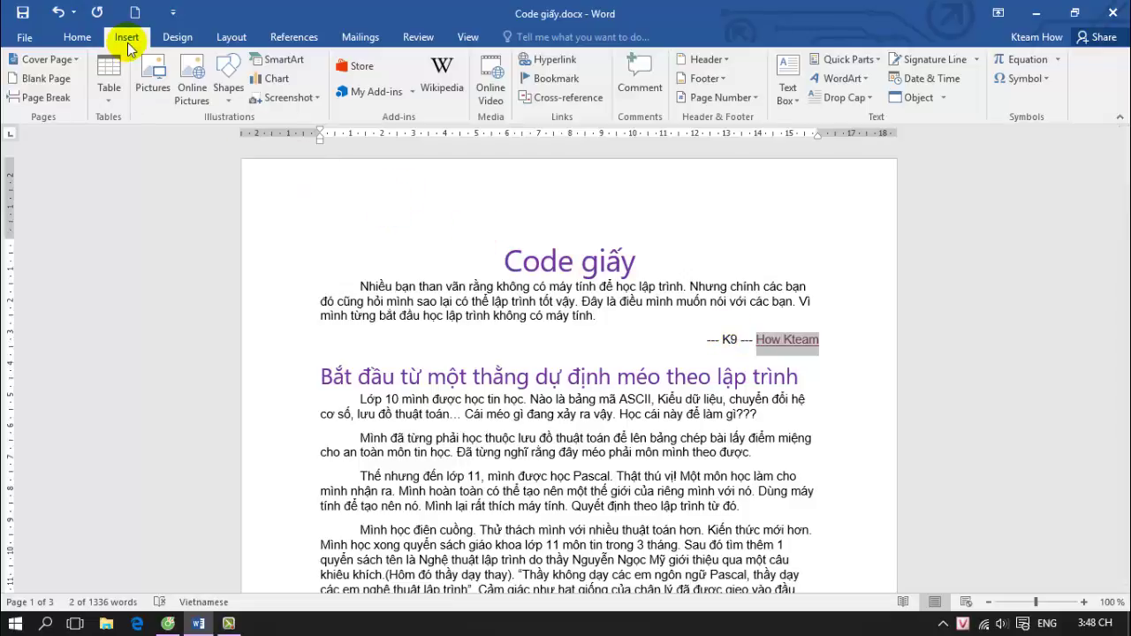
# Step: Reopen the How Kteam link settings and switch to Place in This Document
pyautogui.click(556, 64)
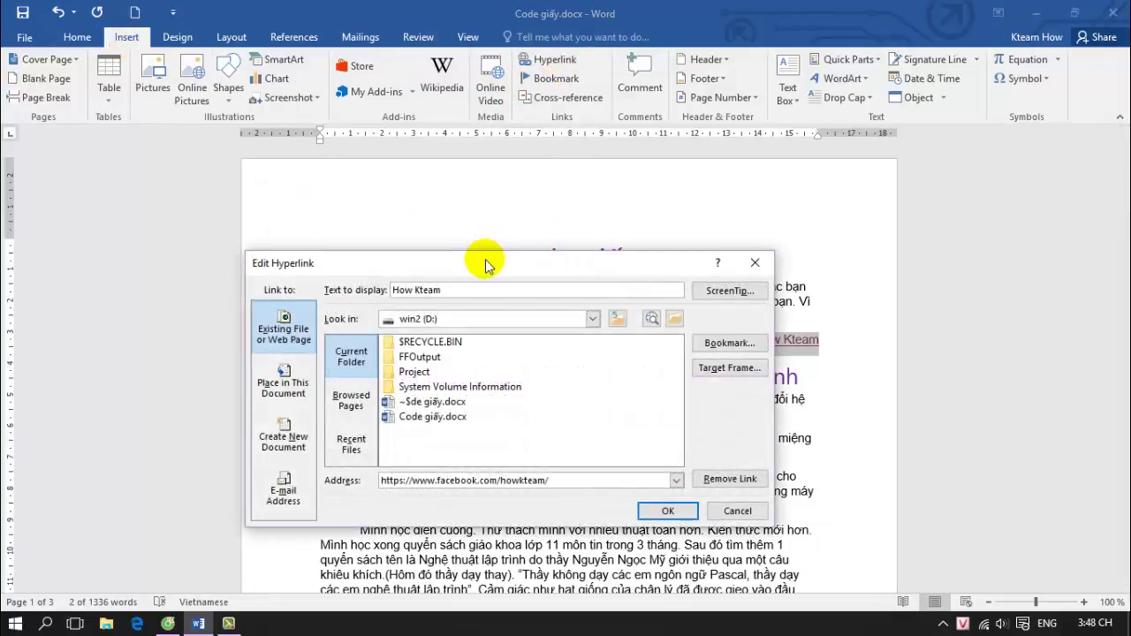
pyautogui.moveTo(487, 260); pyautogui.dragTo(402, 231)
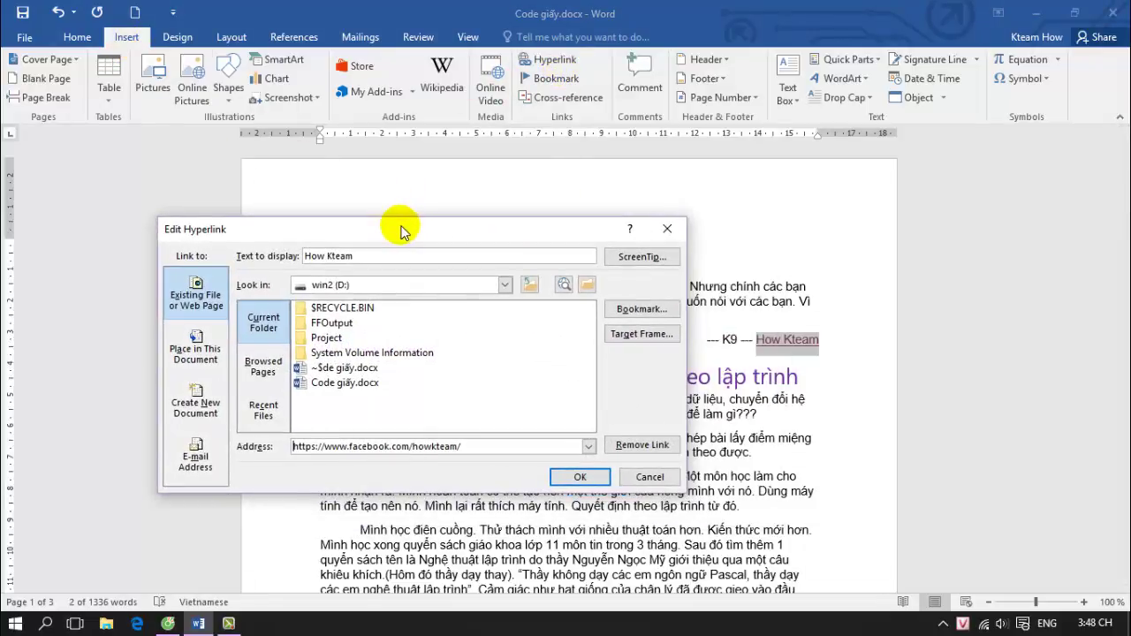
pyautogui.click(195, 349)
pyautogui.moveTo(589, 340)
pyautogui.mouseDown()
pyautogui.moveTo(585, 376)
pyautogui.moveTo(588, 336)
pyautogui.mouseUp()
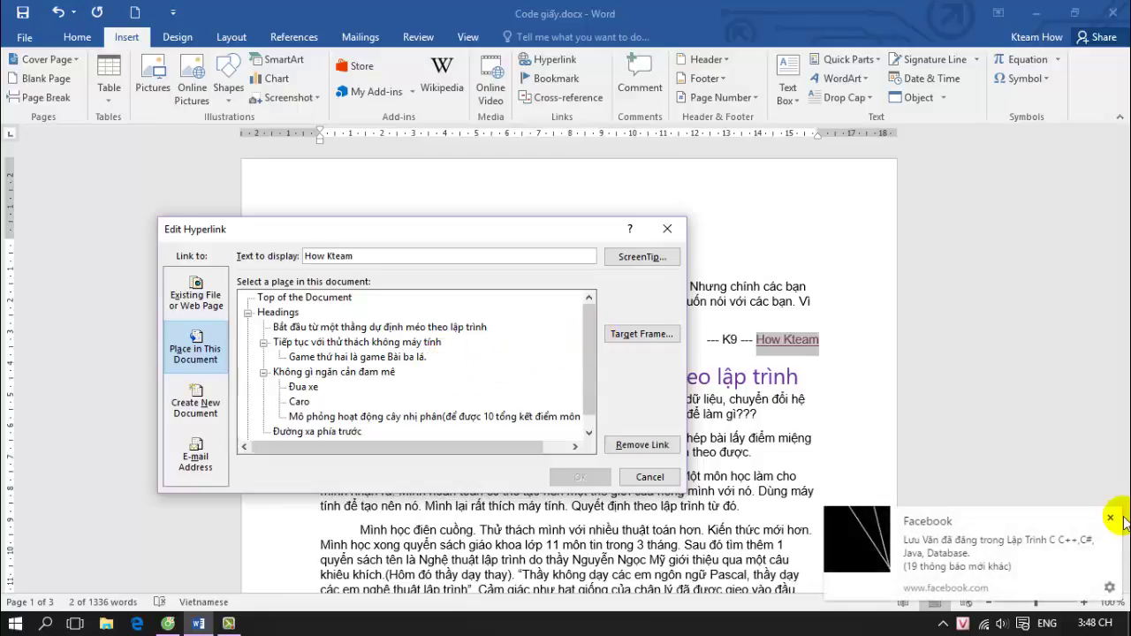
# Step: Close the Cốc Cốc browser and choose the 'Đường xa phía trước' heading as the target
pyautogui.click(1110, 518)
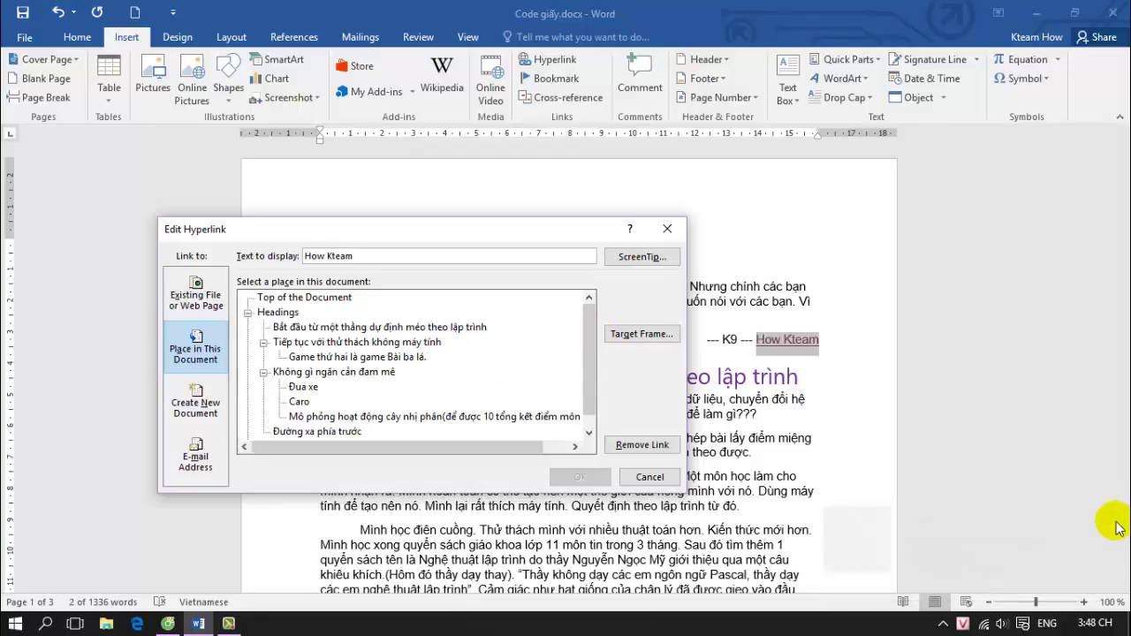
pyautogui.click(167, 623)
pyautogui.click(1121, 17)
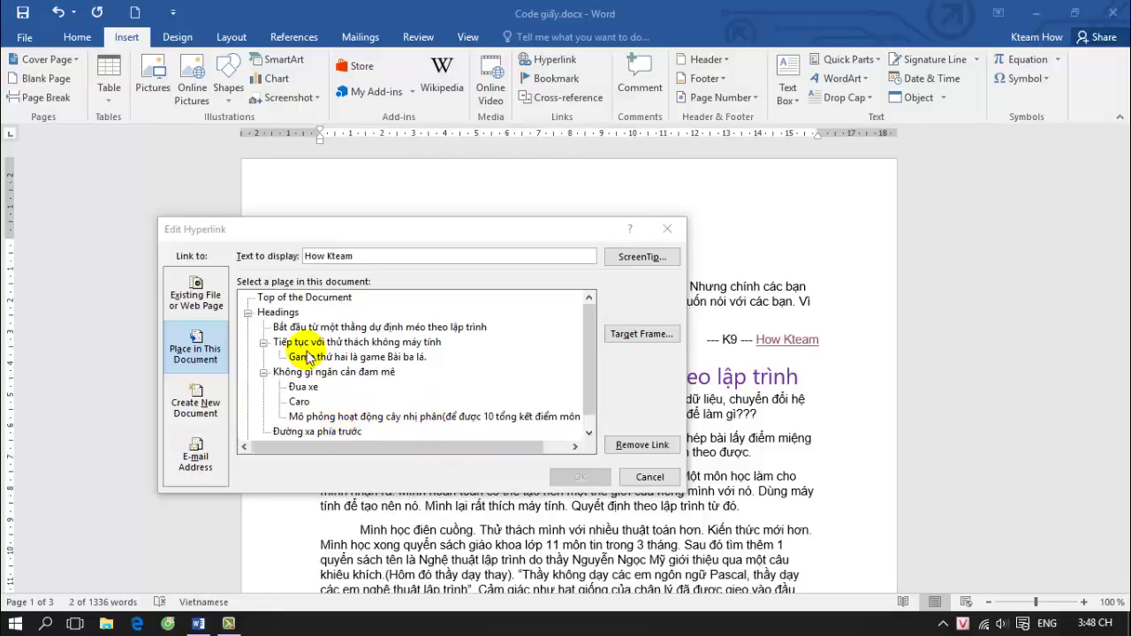
pyautogui.moveTo(583, 324); pyautogui.dragTo(576, 397)
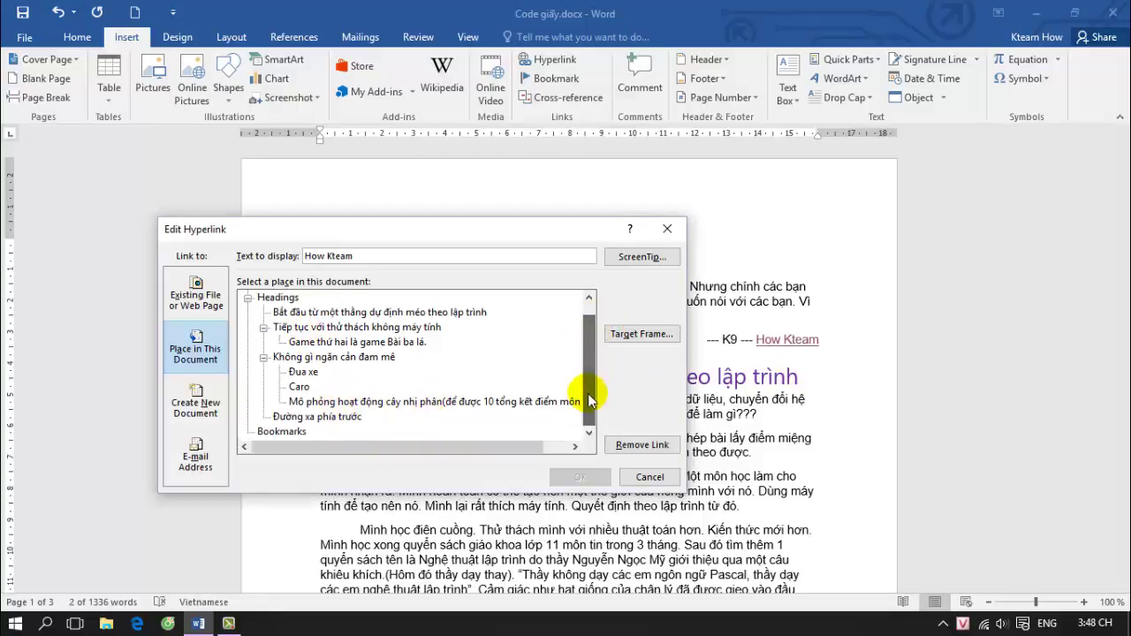
pyautogui.click(336, 417)
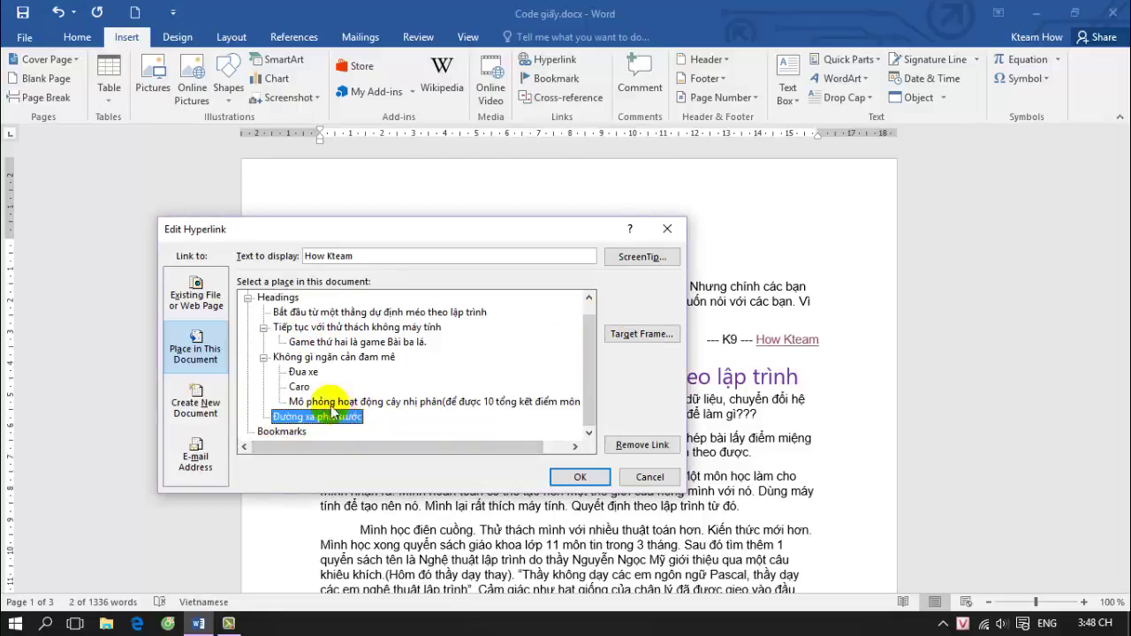
# Step: Apply the link to the Đường xa phía trước heading, test it, and scroll back to the top
pyautogui.click(576, 477)
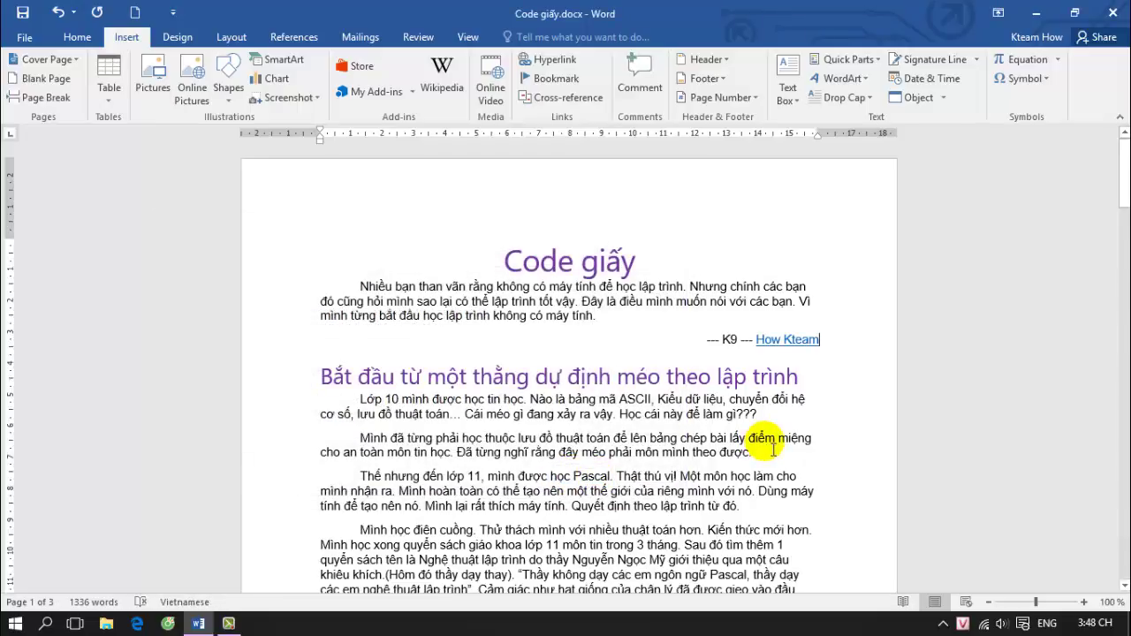
pyautogui.keyDown('ctrl'); pyautogui.click(800, 340); pyautogui.keyUp('ctrl')
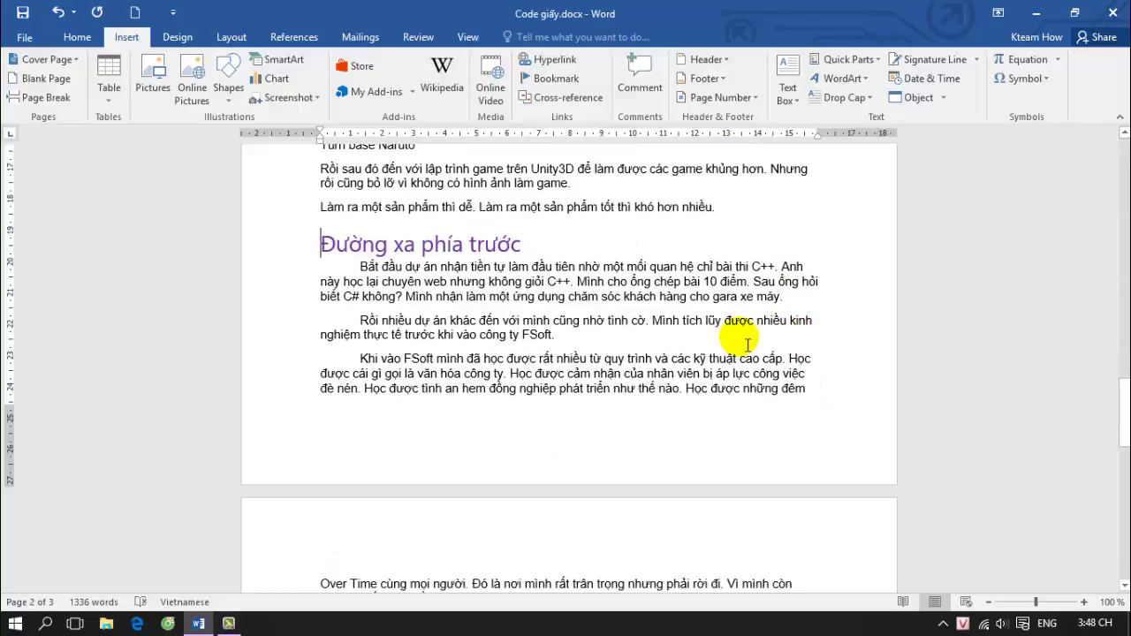
pyautogui.click(1125, 411)
pyautogui.moveTo(1125, 411); pyautogui.dragTo(1125, 199)
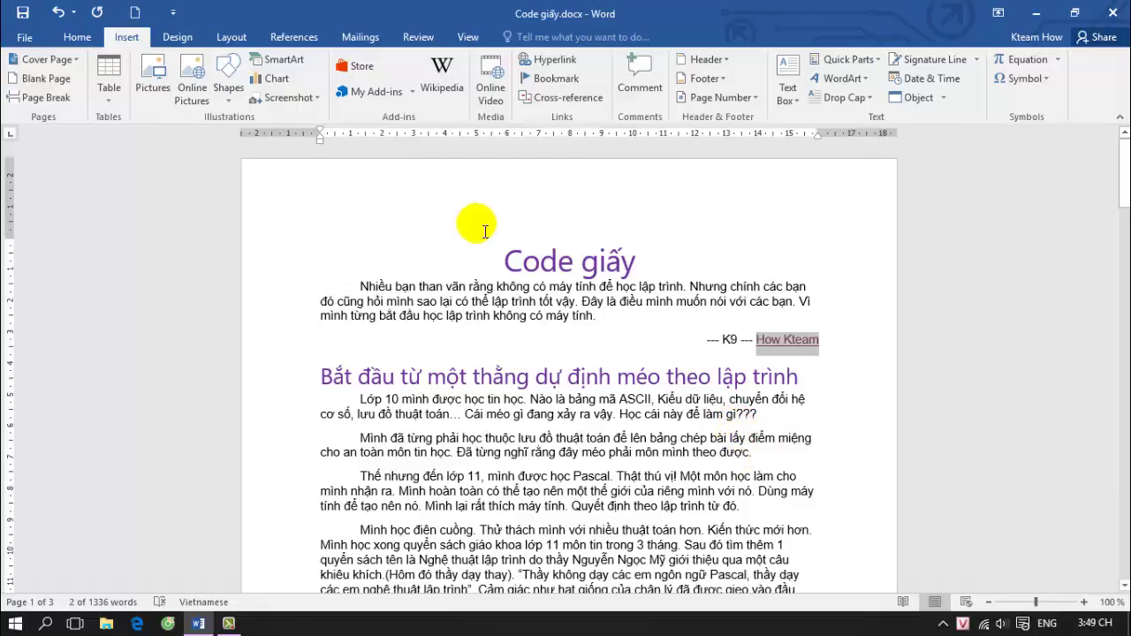
# Step: Target the How Kteam link at a new Desktop document, New document Created by HowKteam.htm
pyautogui.click(548, 60)
pyautogui.click(188, 397)
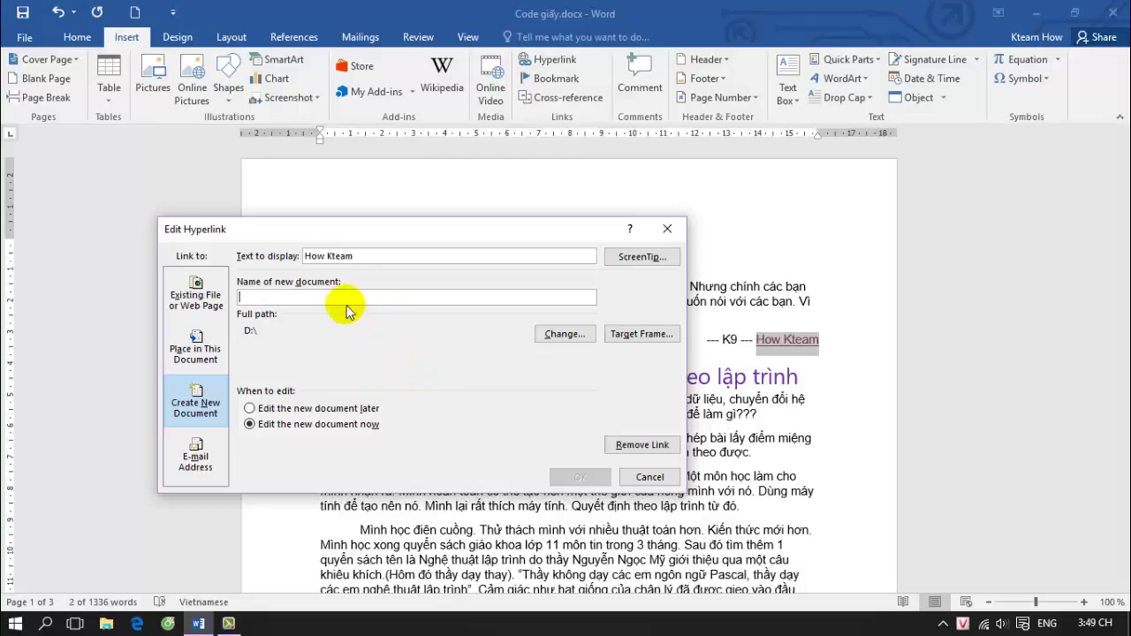
pyautogui.click(570, 335)
pyautogui.click(227, 327)
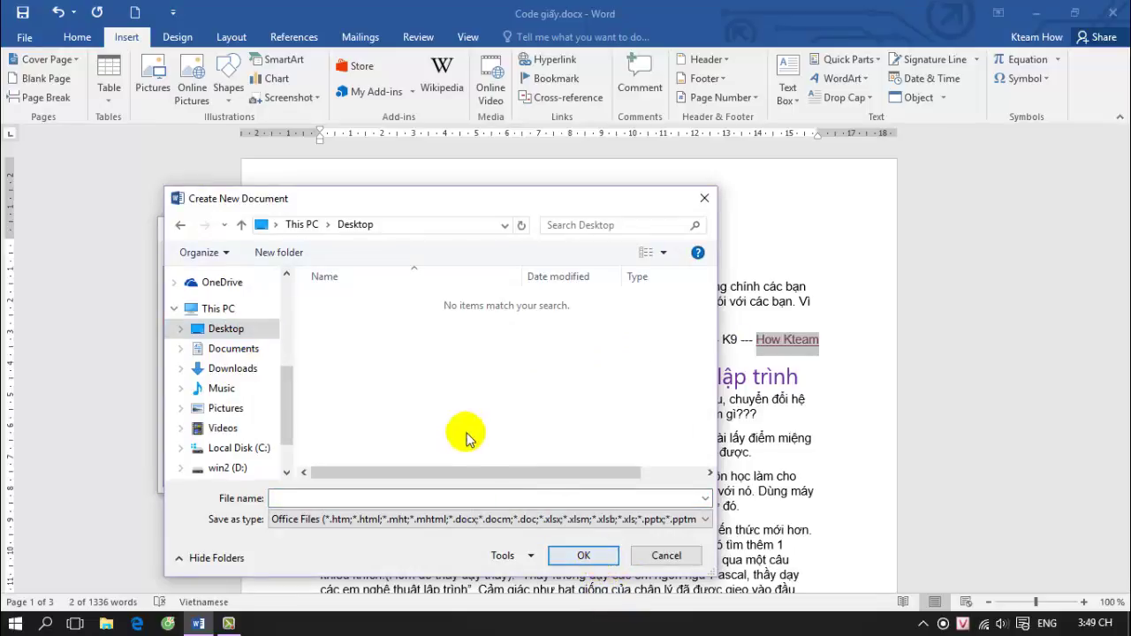
pyautogui.click(402, 500)
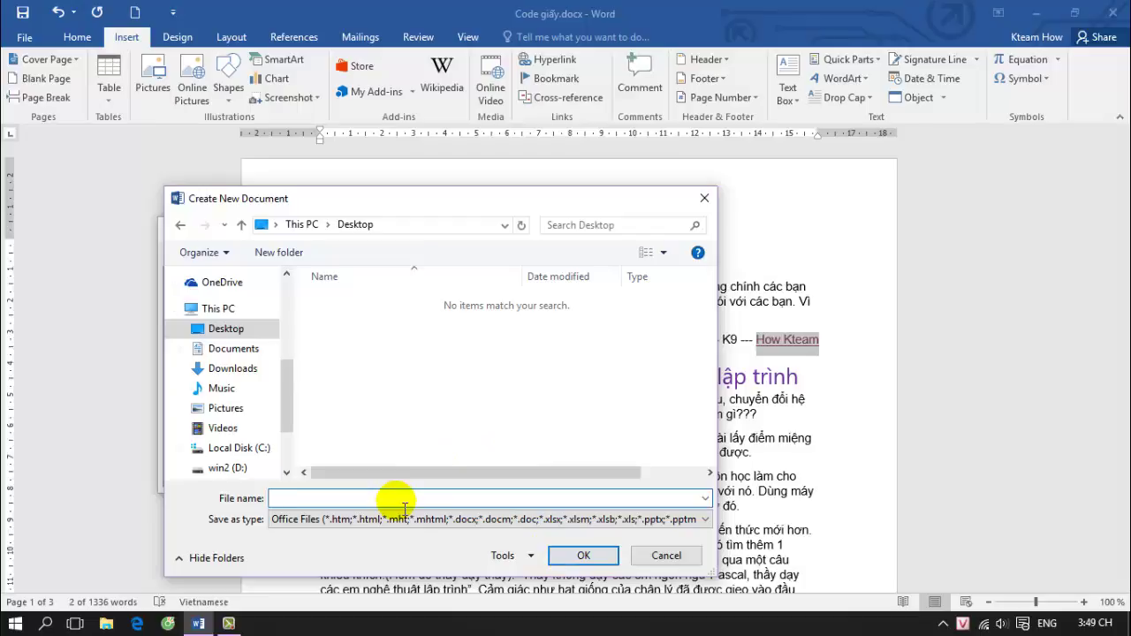
pyautogui.write('Ne')
pyautogui.write('ument Created by HowKteam')
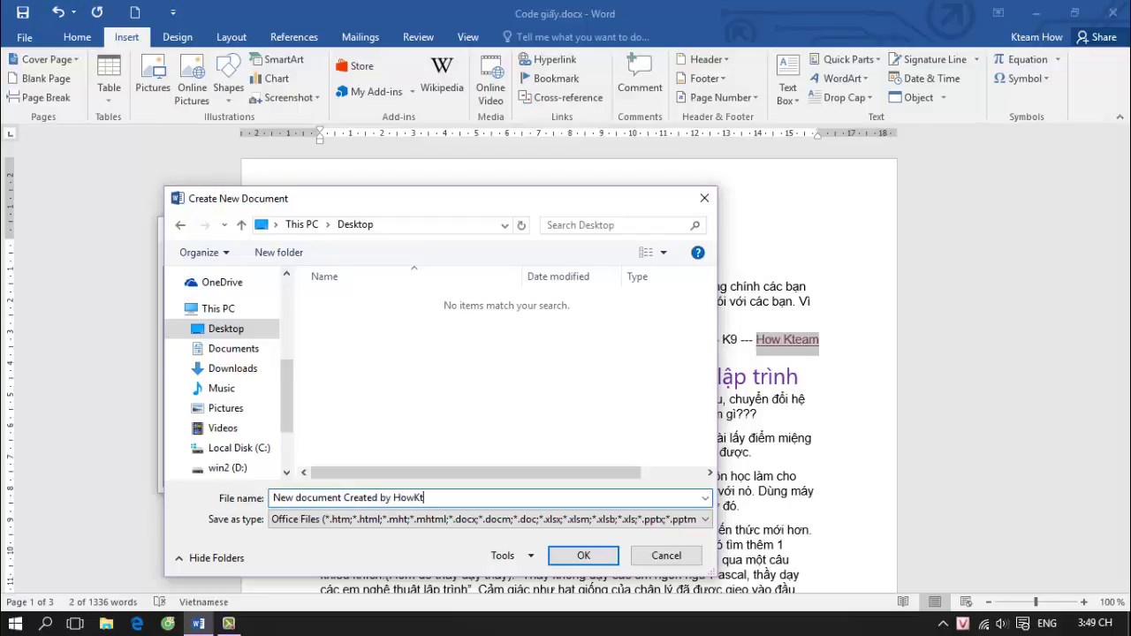
pyautogui.click(579, 555)
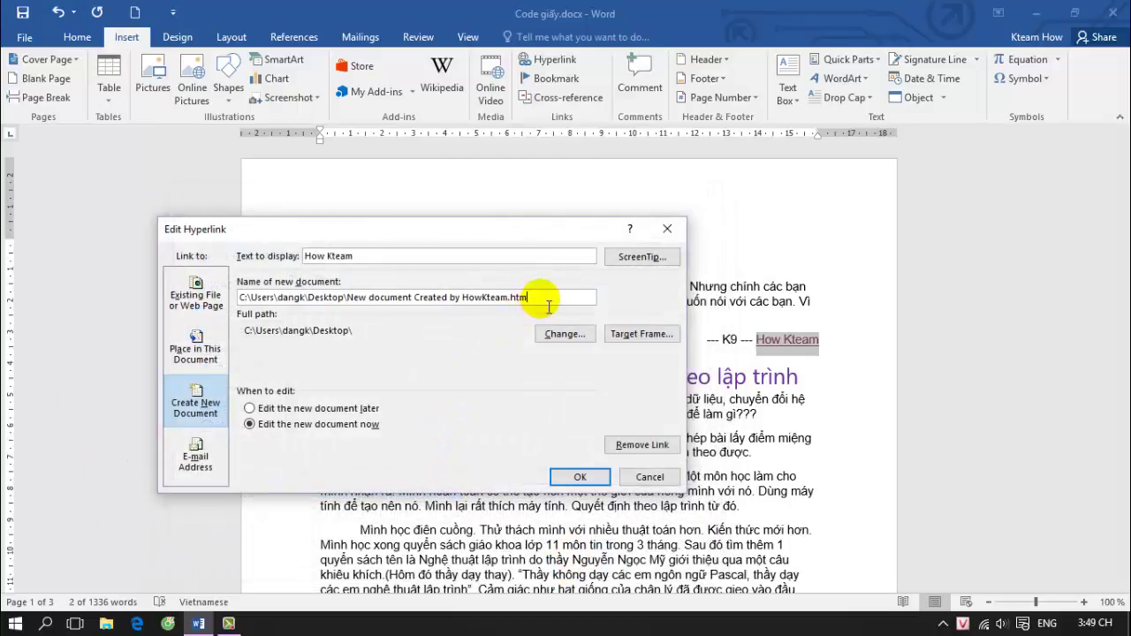
# Step: Change the new document's extension from htm to txt and apply the link, creating the file
pyautogui.moveTo(549, 305); pyautogui.dragTo(518, 308)
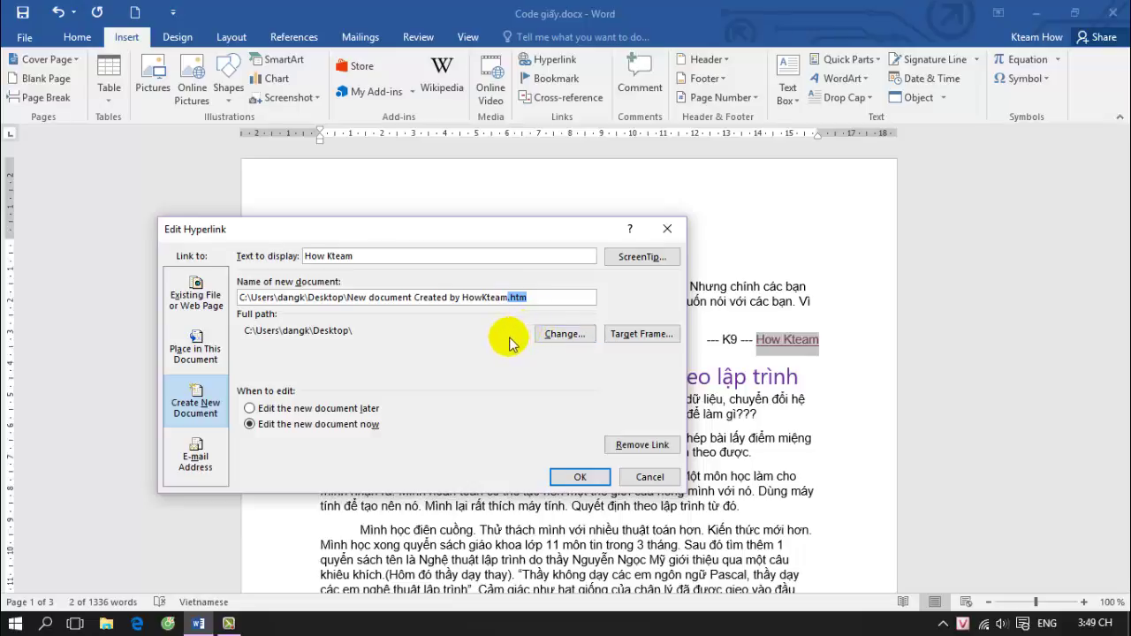
pyautogui.press('BackSpace')
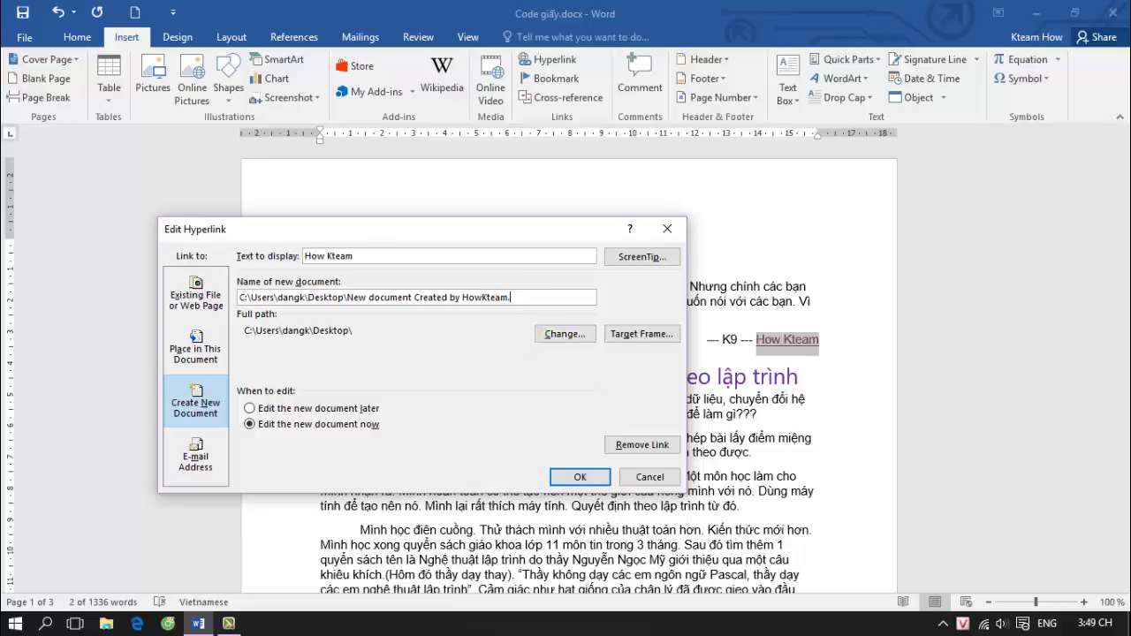
pyautogui.write('txt')
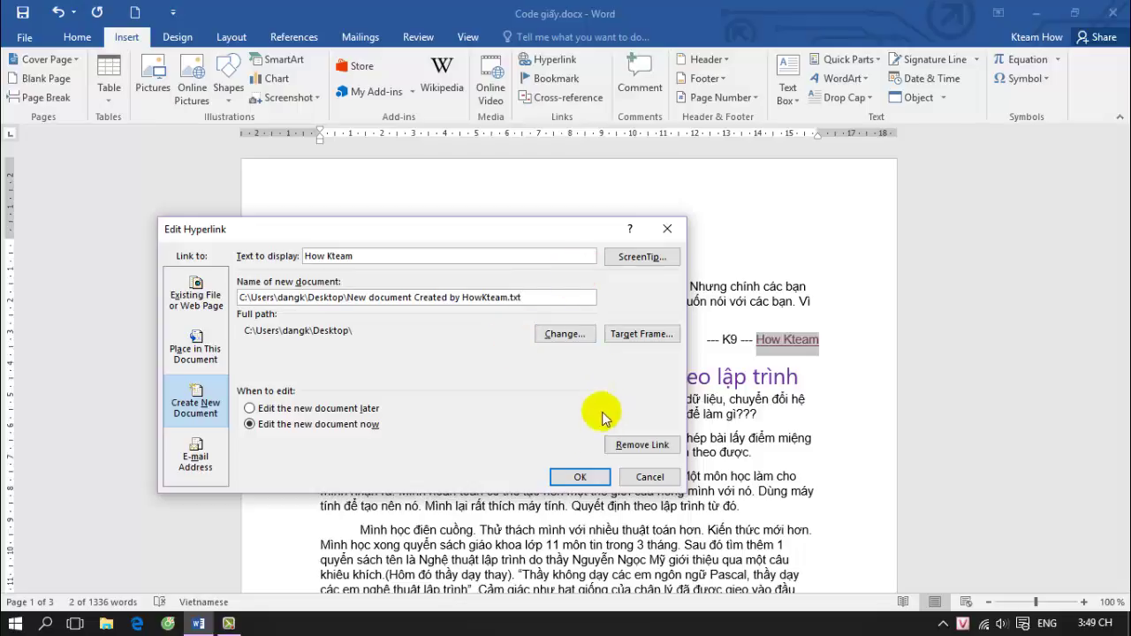
pyautogui.click(573, 478)
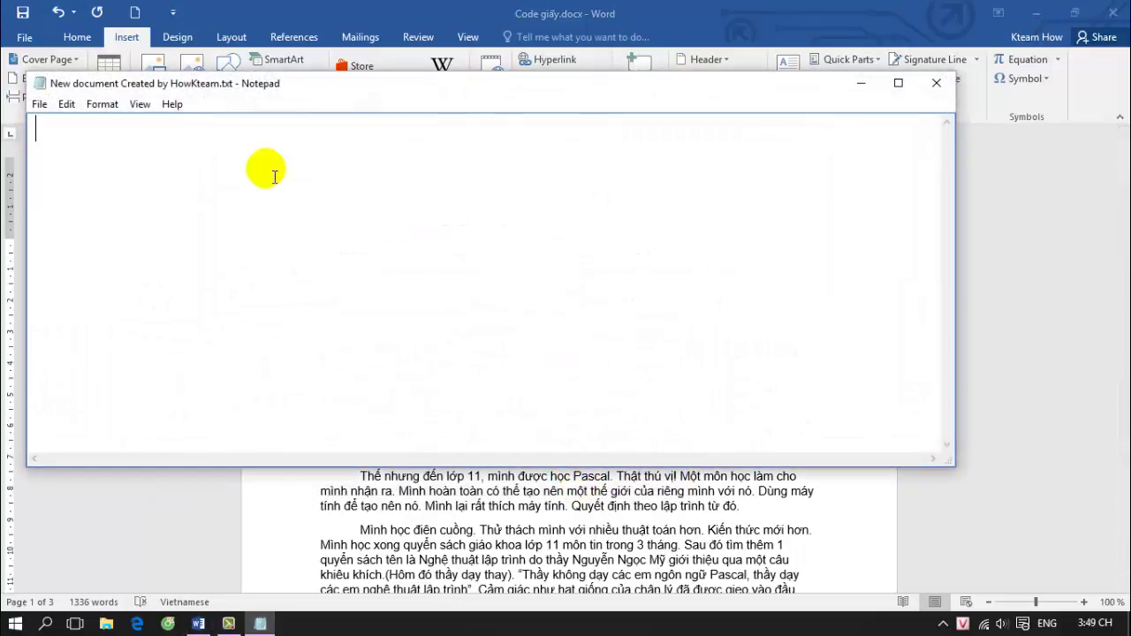
# Step: Close Notepad and permanently delete New document Created by HowKteam.txt from the desktop
pyautogui.click(936, 83)
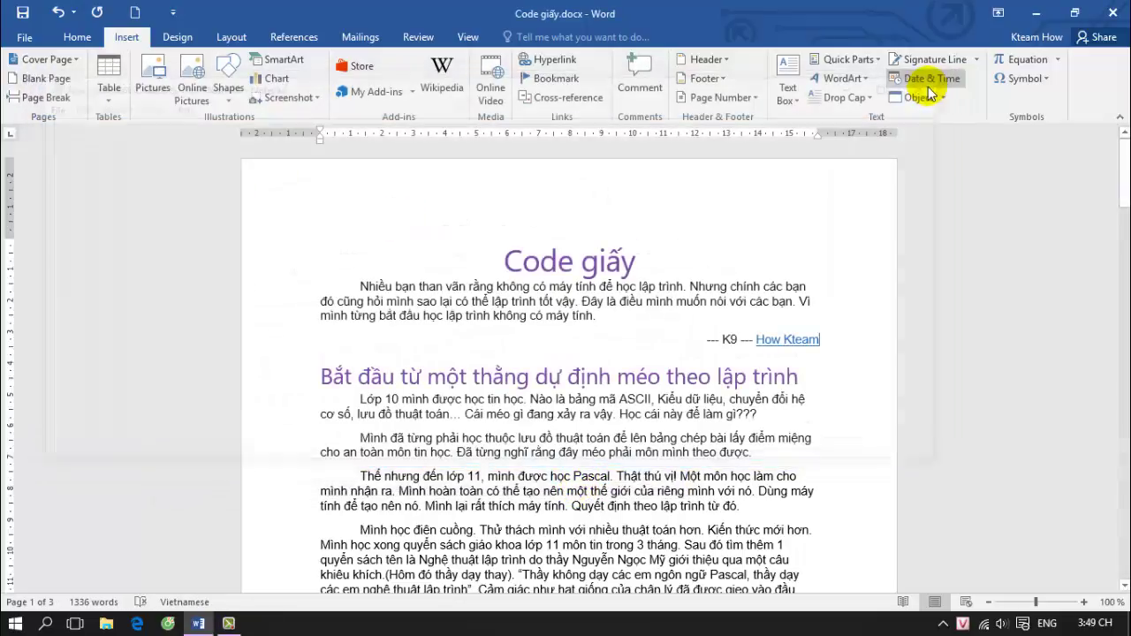
pyautogui.click(1036, 12)
pyautogui.click(14, 13)
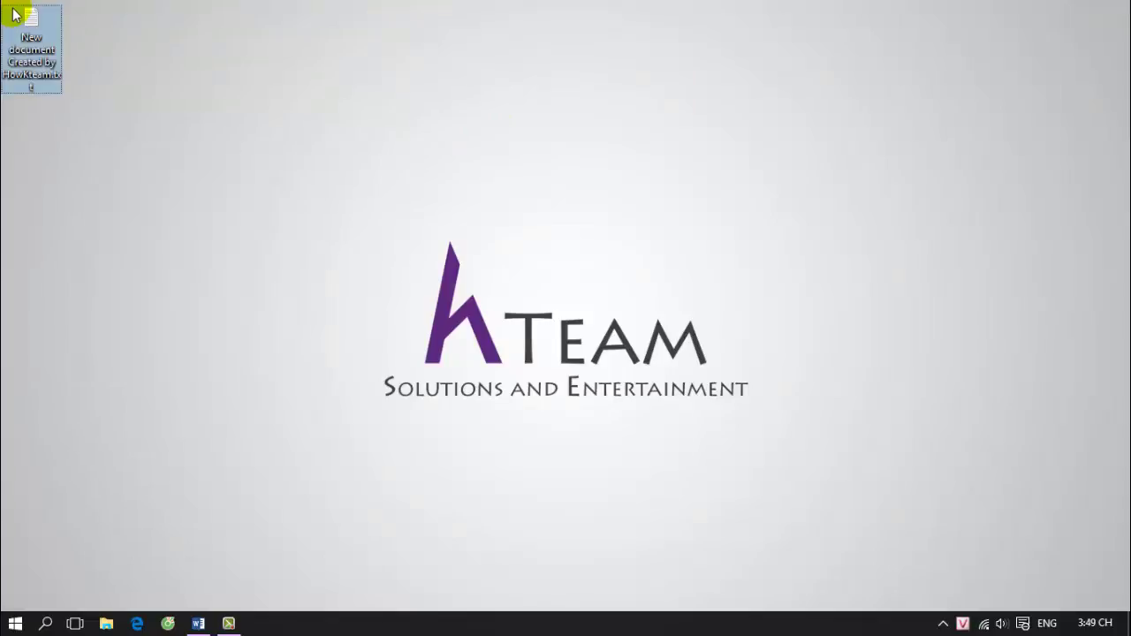
pyautogui.hotkey('shift', 'Delete')
pyautogui.press('Return')
# Step: Follow the How Kteam link, dismiss the cannot-open-file error, and recheck the desktop
pyautogui.click(198, 623)
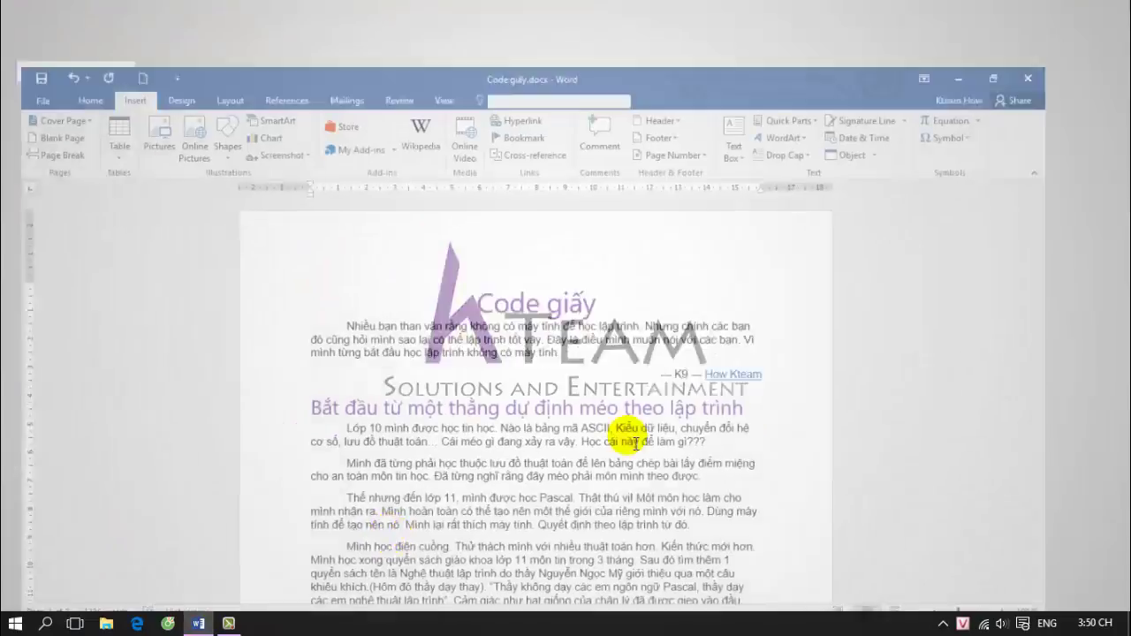
pyautogui.keyDown('ctrl'); pyautogui.click(791, 345); pyautogui.keyUp('ctrl')
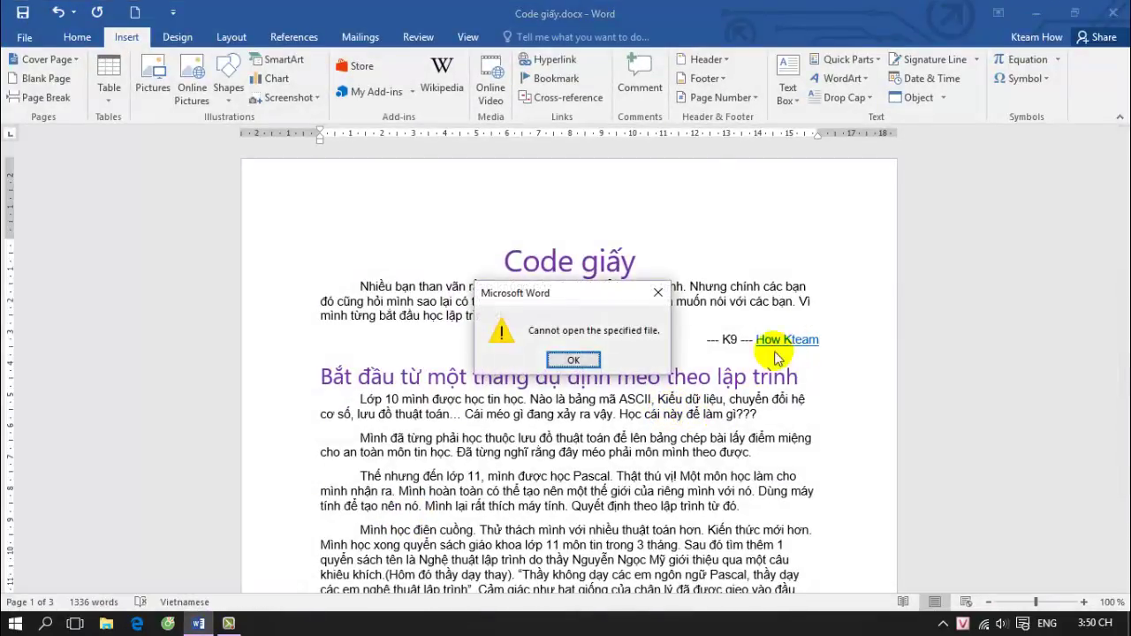
pyautogui.click(593, 365)
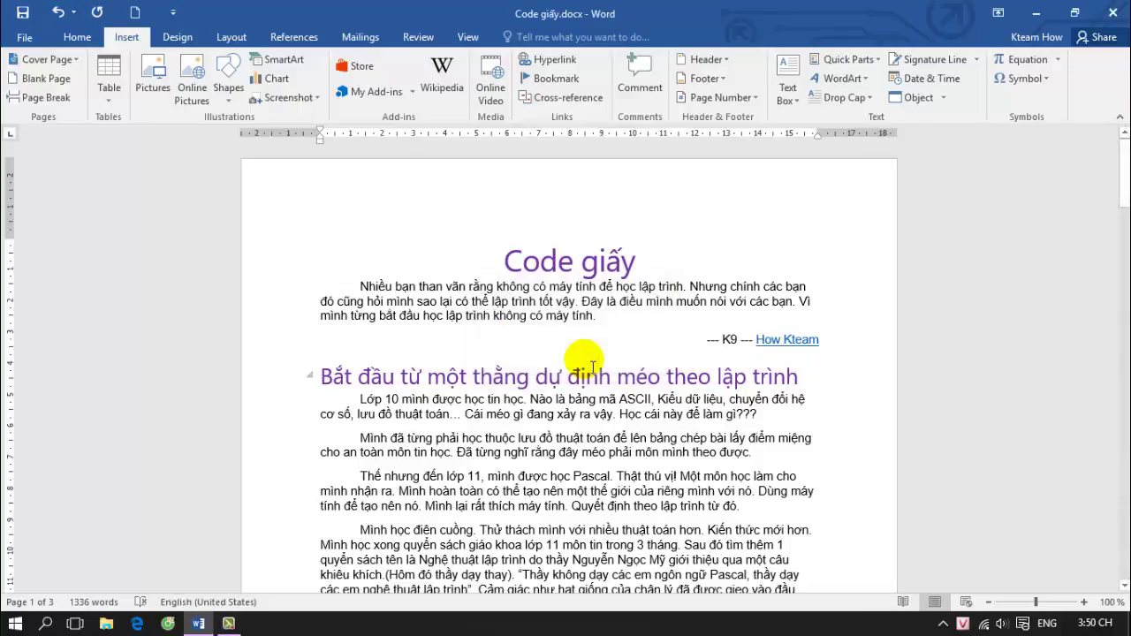
pyautogui.click(1036, 13)
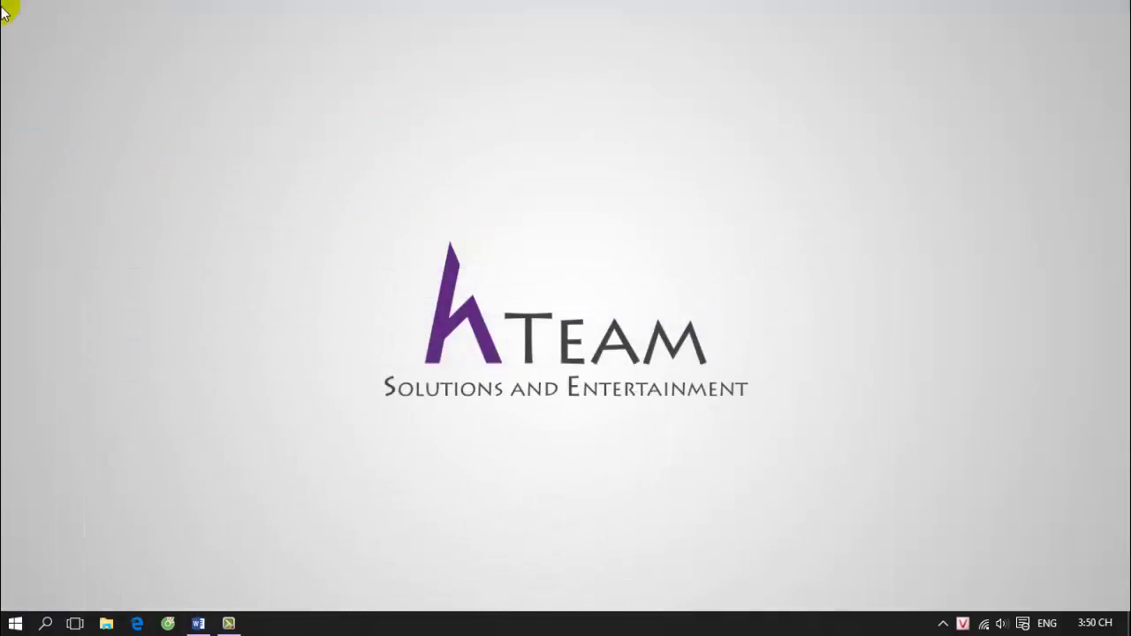
pyautogui.click(198, 623)
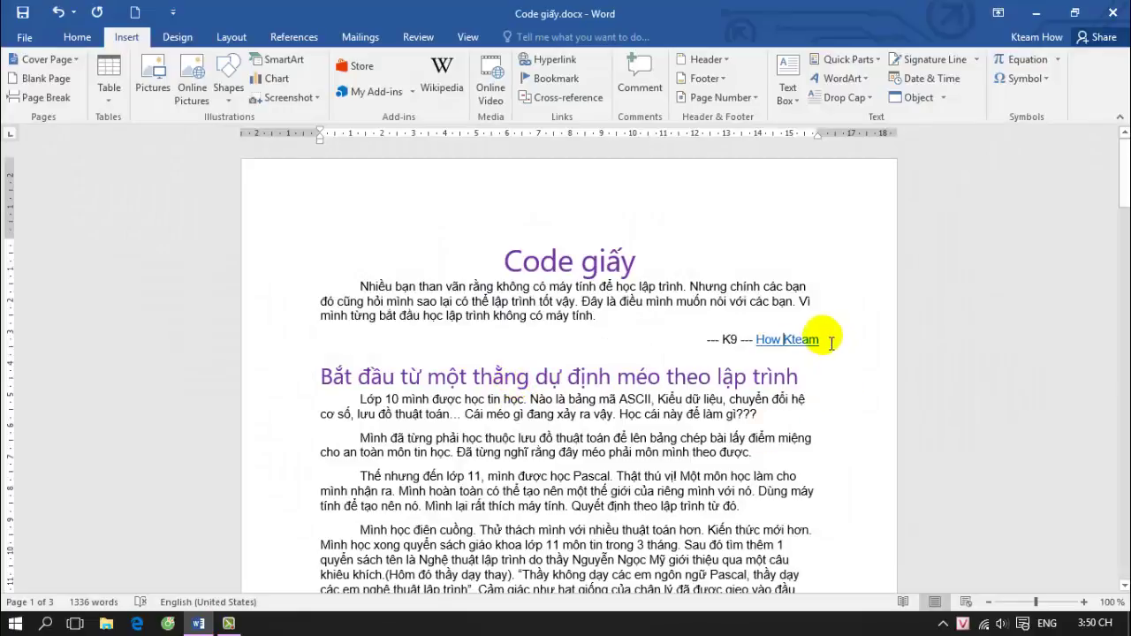
# Step: Select How Kteam and link it to a new Desktop document set to be edited later
pyautogui.moveTo(819, 340); pyautogui.dragTo(758, 344)
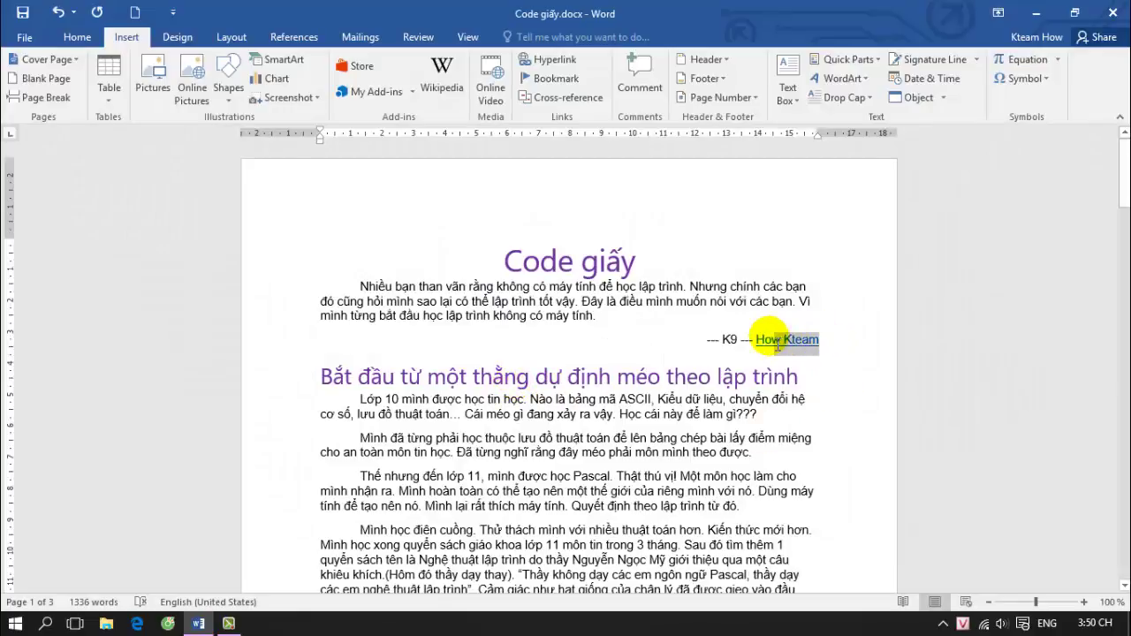
pyautogui.click(541, 61)
pyautogui.click(200, 424)
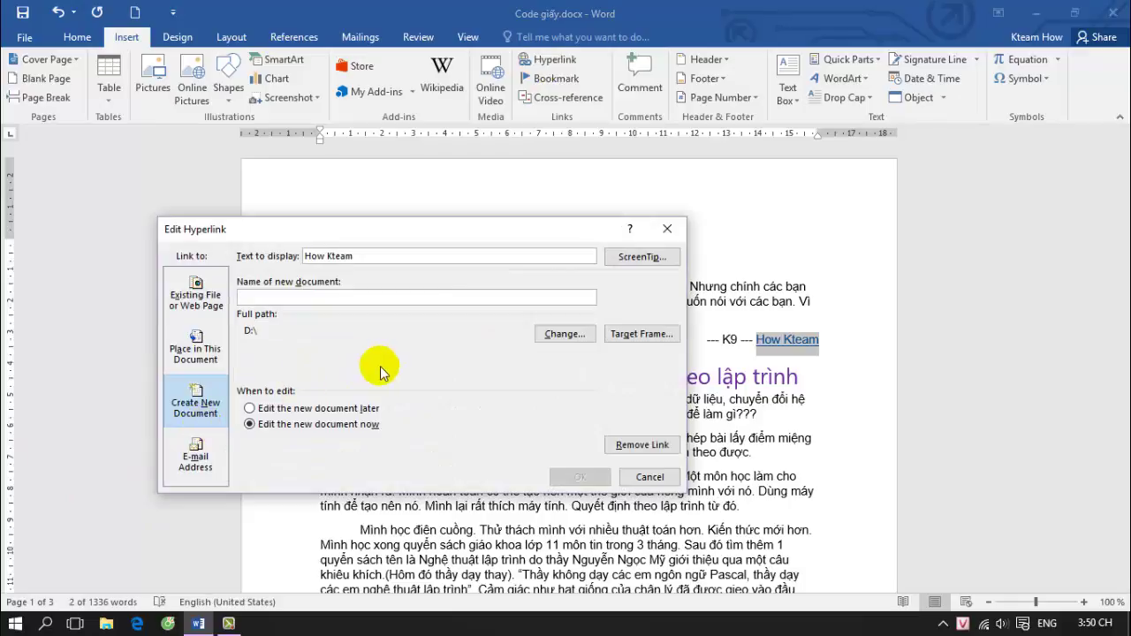
pyautogui.click(320, 409)
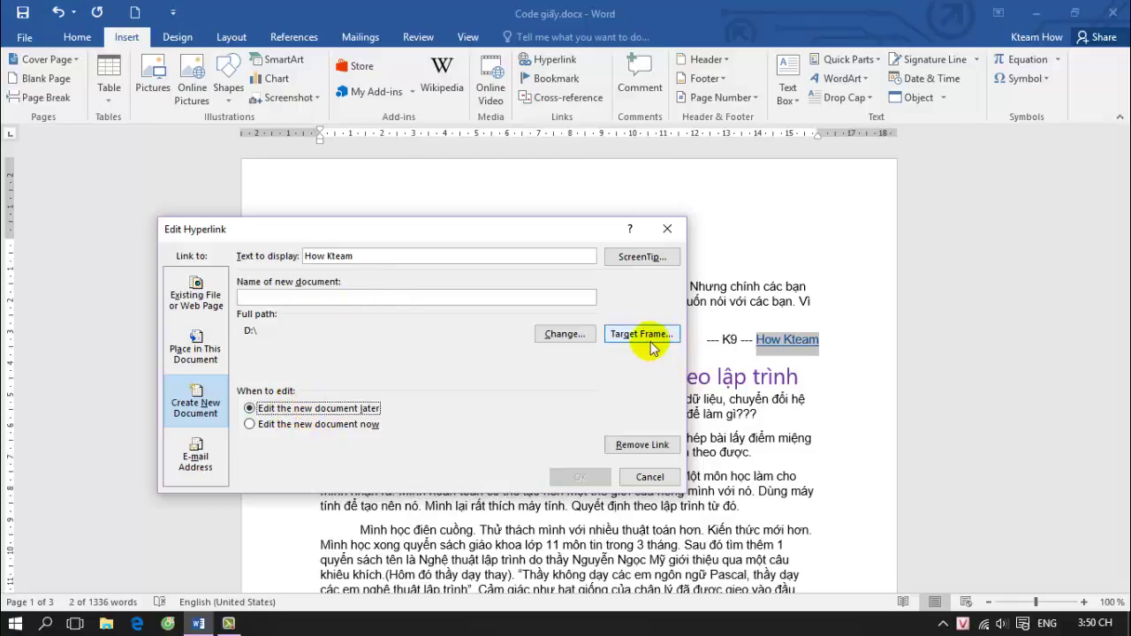
pyautogui.click(563, 334)
pyautogui.click(250, 329)
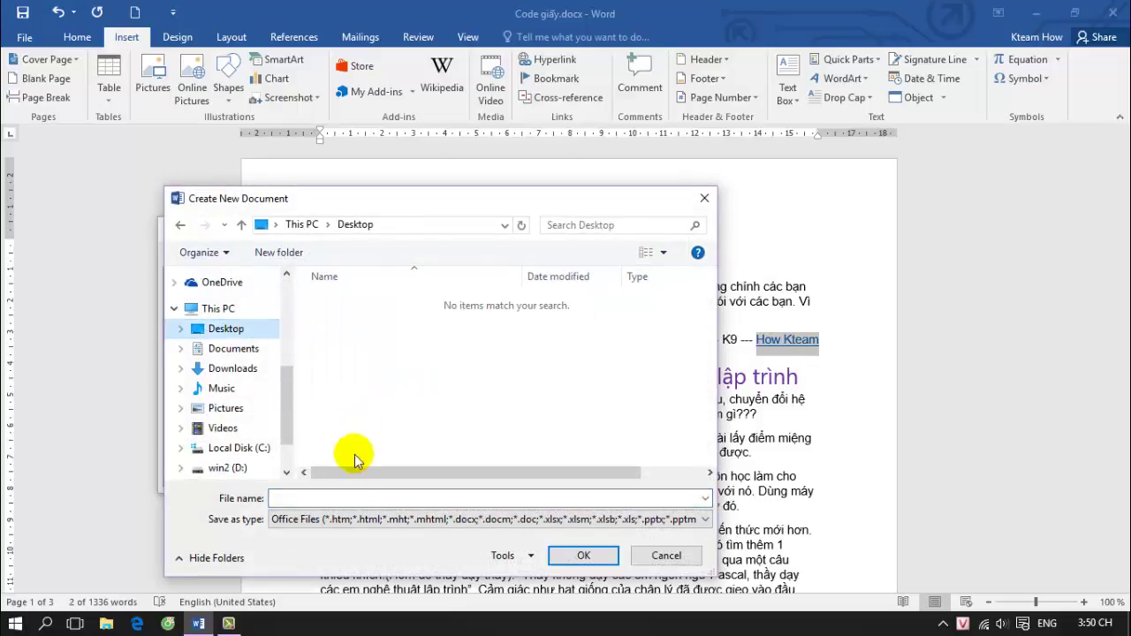
# Step: Name the new document Text.txt, strip the extra .htm ending, and apply the link
pyautogui.click(364, 500)
pyautogui.write('Text')
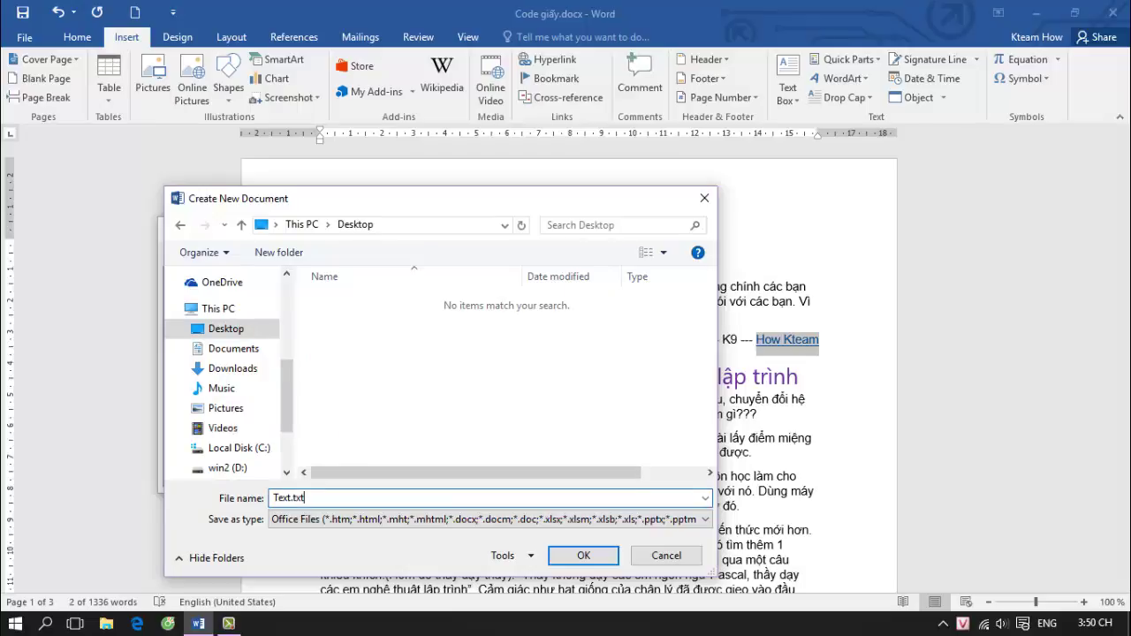
pyautogui.click(580, 555)
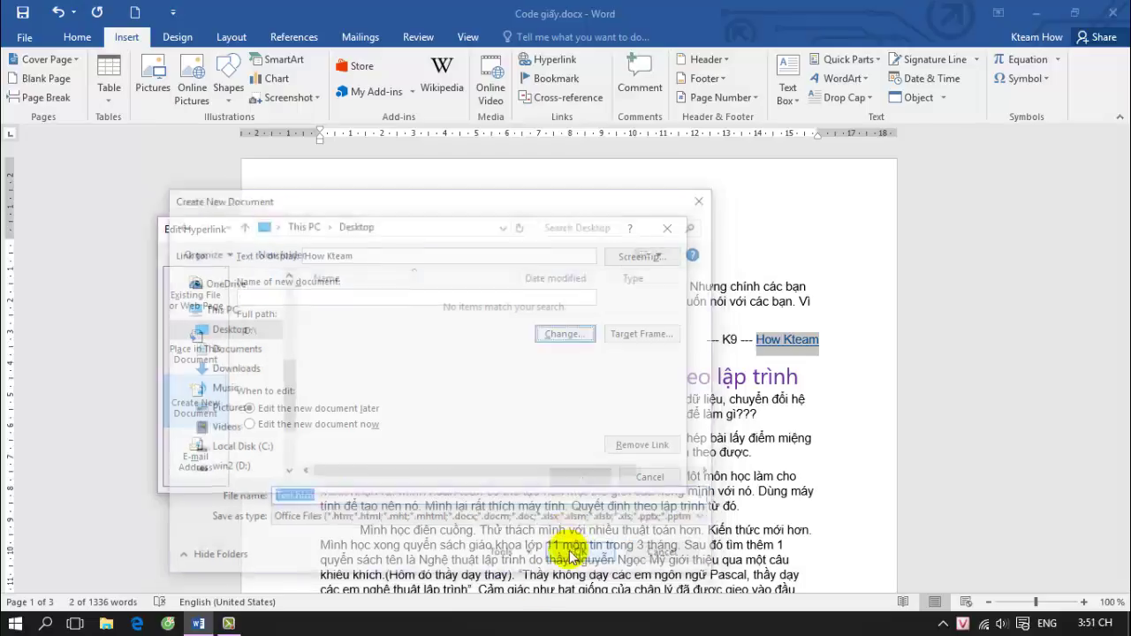
pyautogui.click(378, 297)
pyautogui.hotkey('shift', 'End')
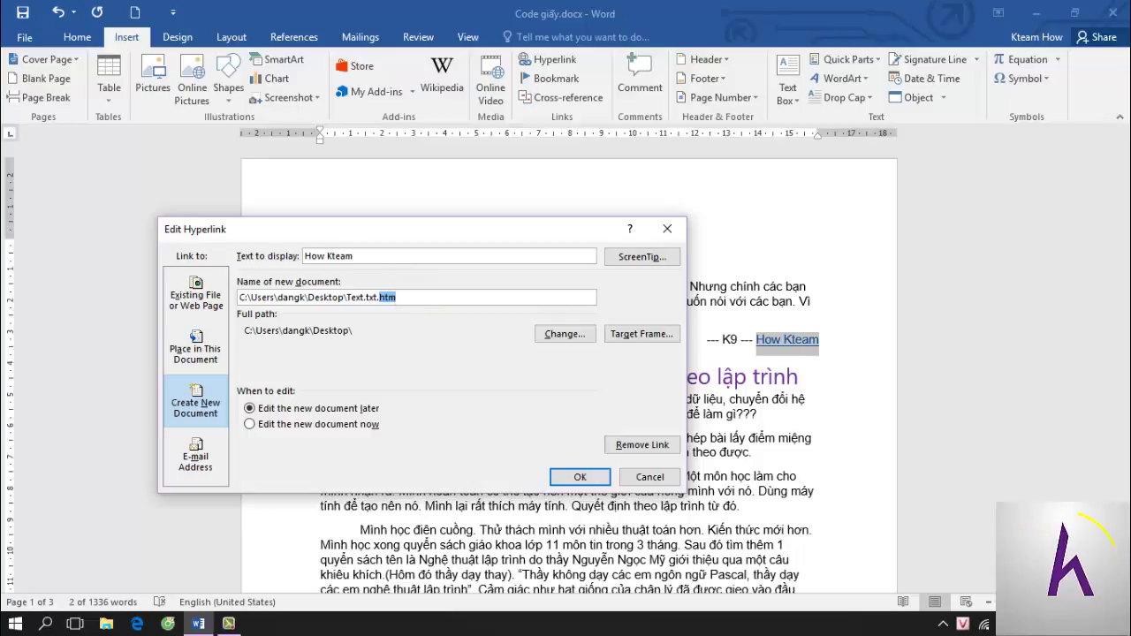
pyautogui.press('BackSpace')
pyautogui.click(580, 477)
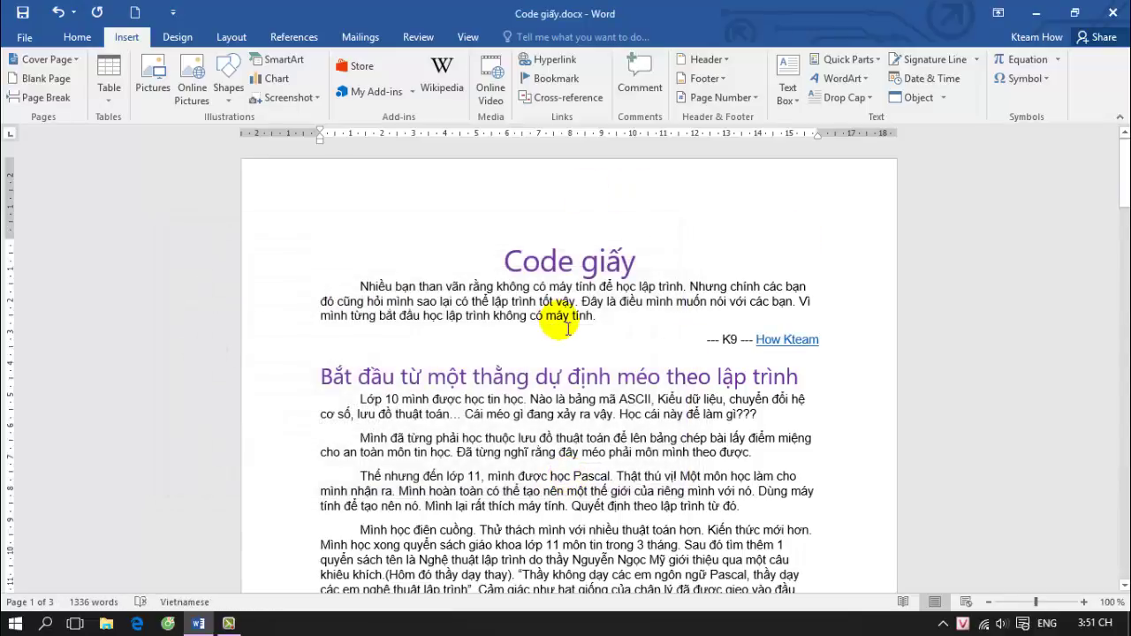
# Step: Open Text.txt through the How Kteam link twice, closing it each time
pyautogui.moveTo(803, 350)
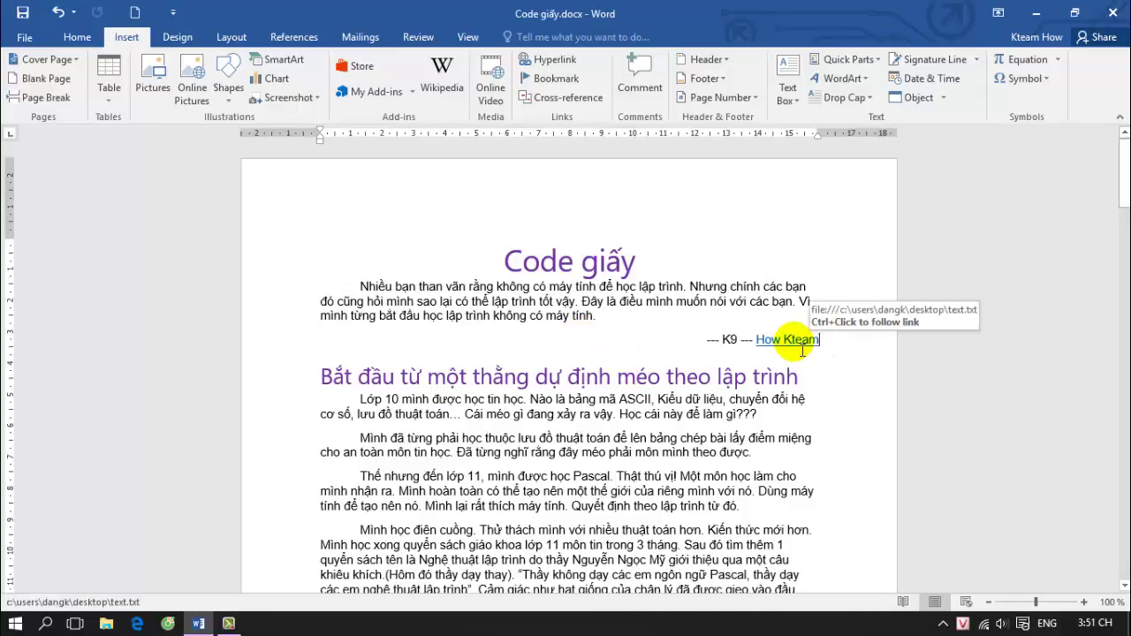
pyautogui.keyDown('ctrl'); pyautogui.click(783, 349); pyautogui.keyUp('ctrl')
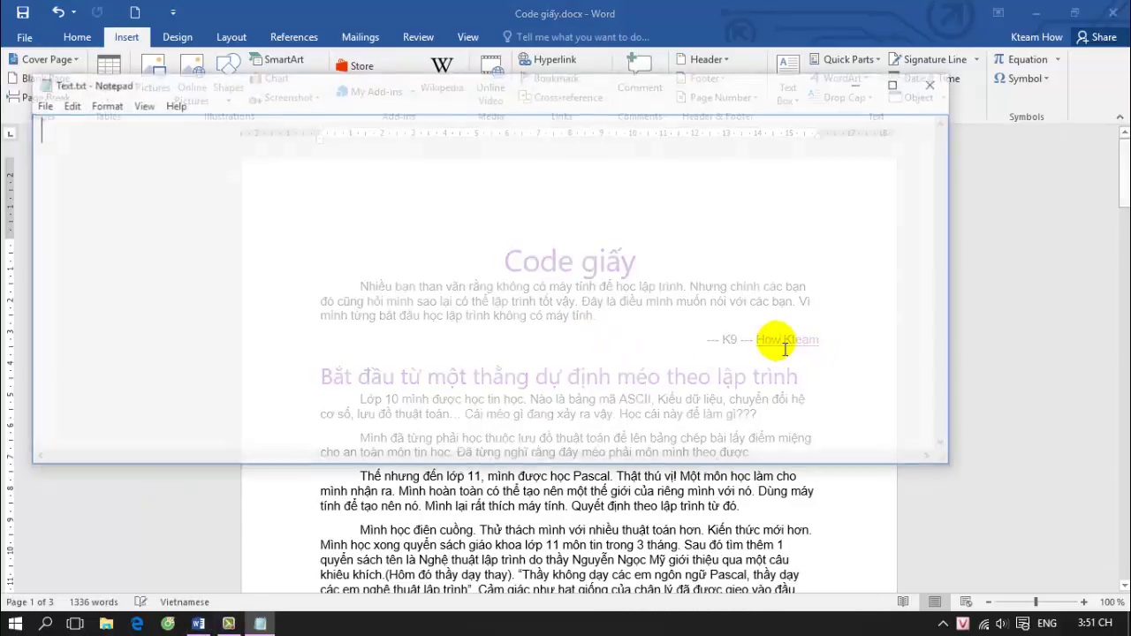
pyautogui.click(936, 84)
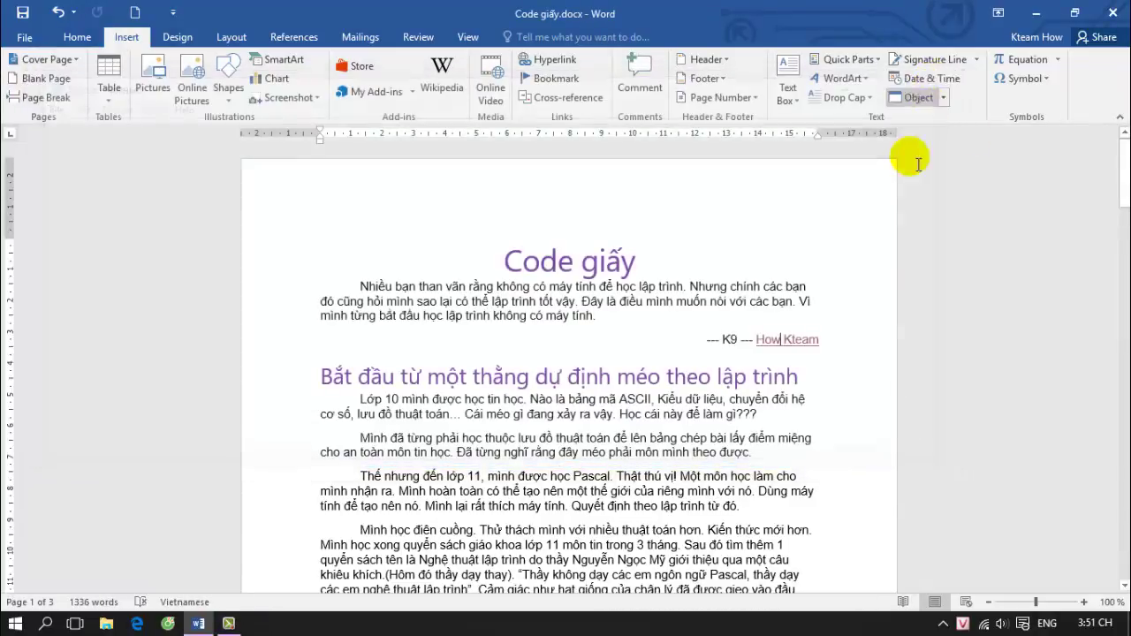
pyautogui.keyDown('ctrl'); pyautogui.click(800, 348); pyautogui.keyUp('ctrl')
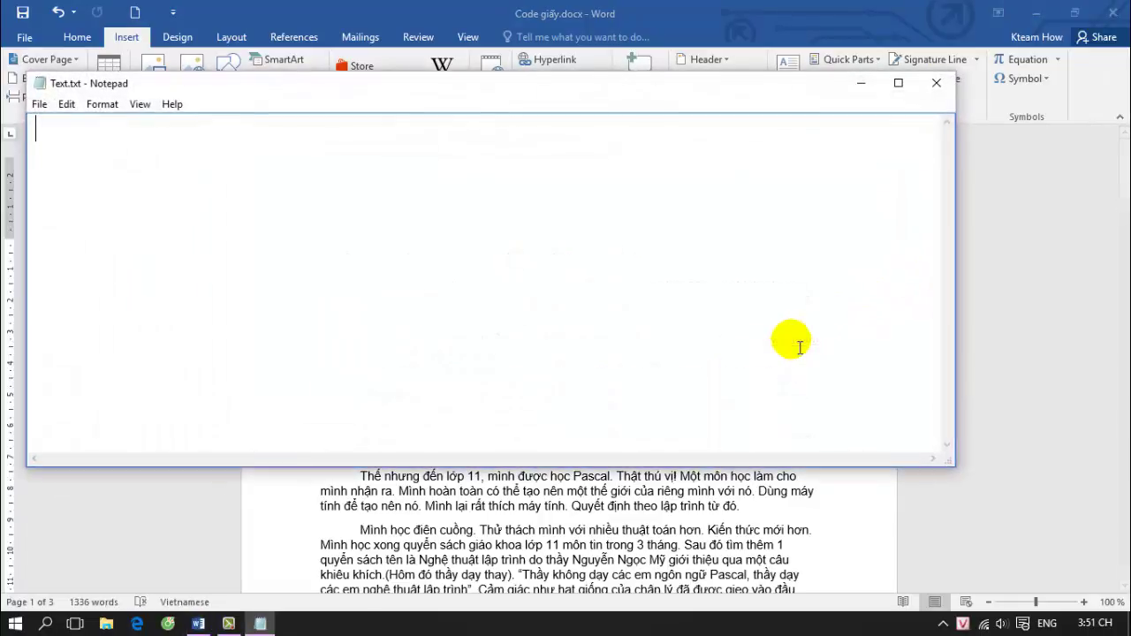
pyautogui.click(936, 83)
# Step: Permanently delete Text.txt from the desktop, confirm the link now fails, and reselect How Kteam
pyautogui.click(1036, 14)
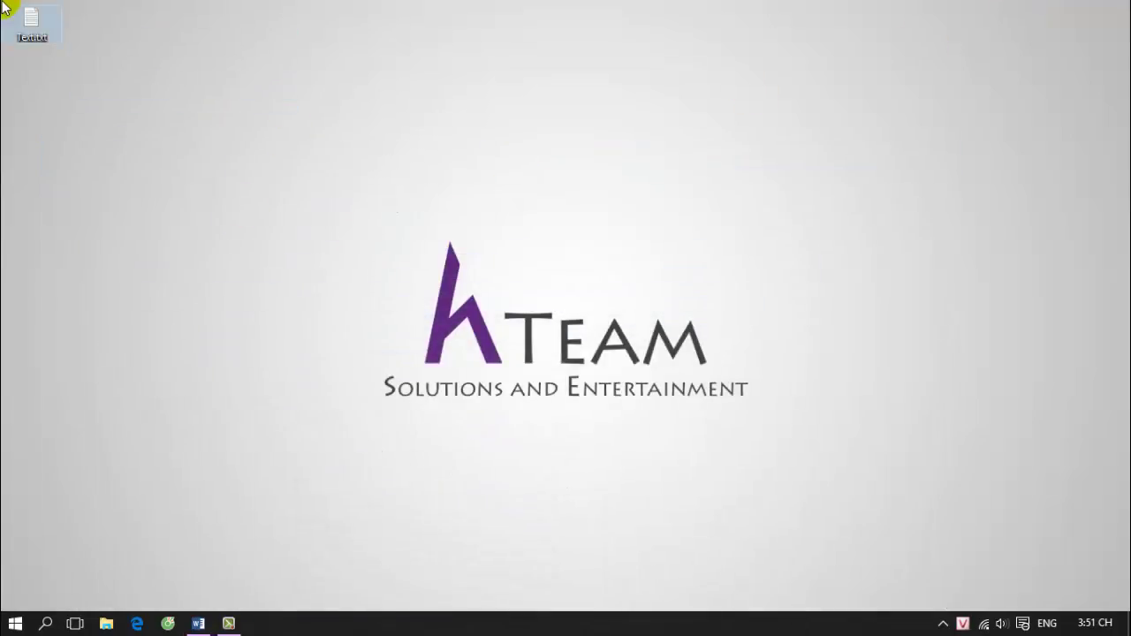
pyautogui.click(12, 22)
pyautogui.hotkey('shift', 'Delete')
pyautogui.press('Return')
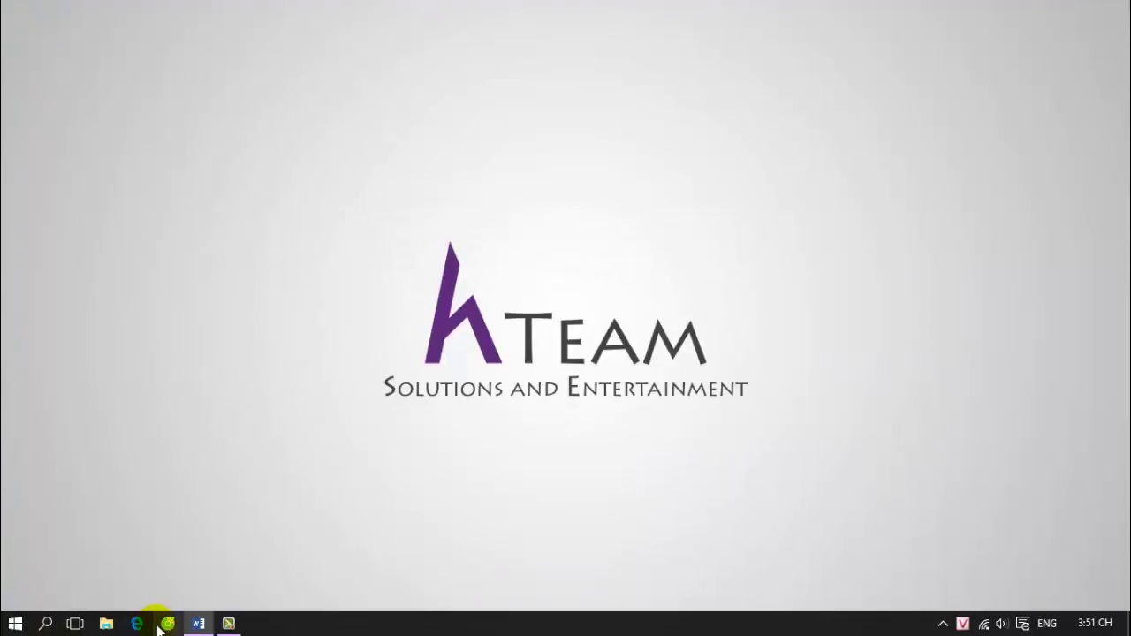
pyautogui.click(198, 623)
pyautogui.keyDown('ctrl'); pyautogui.click(794, 341); pyautogui.keyUp('ctrl')
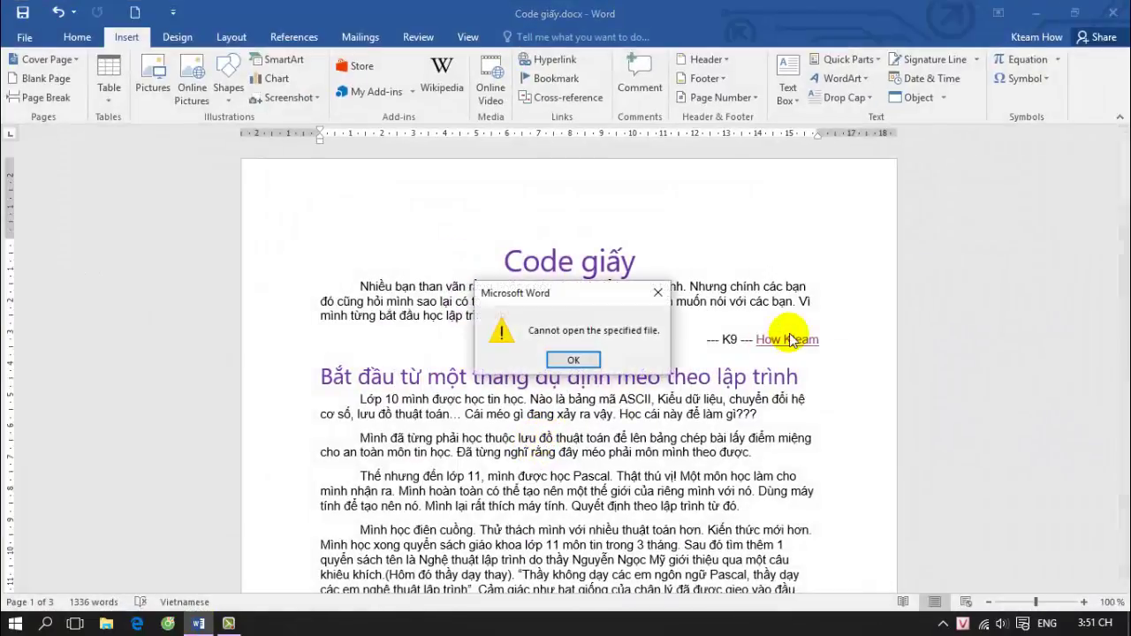
pyautogui.click(573, 362)
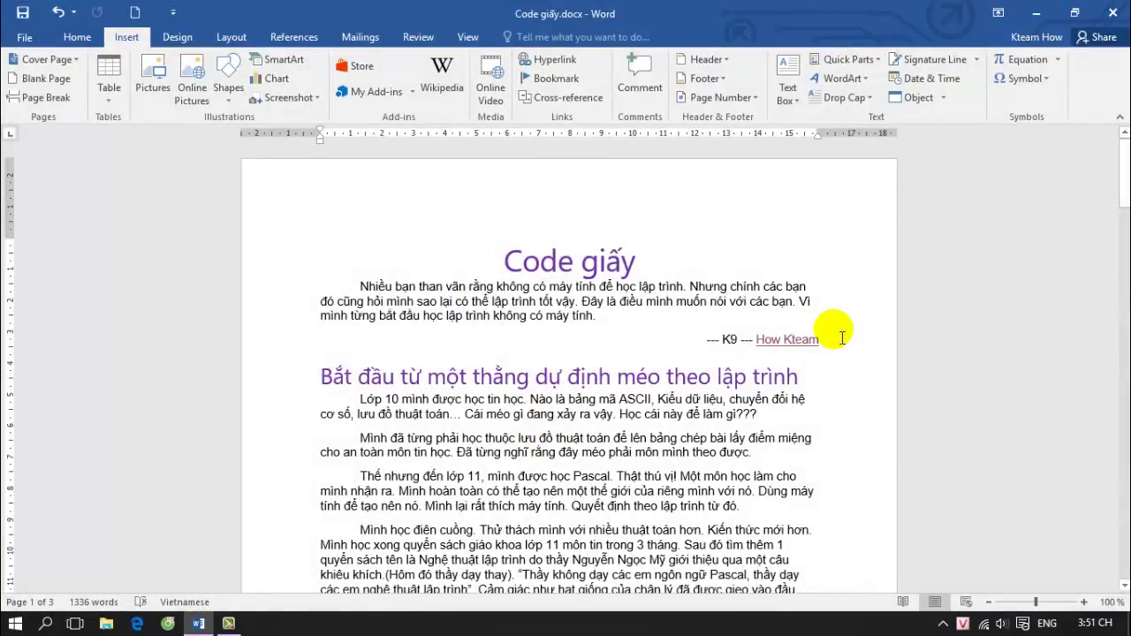
pyautogui.moveTo(818, 341); pyautogui.dragTo(758, 344)
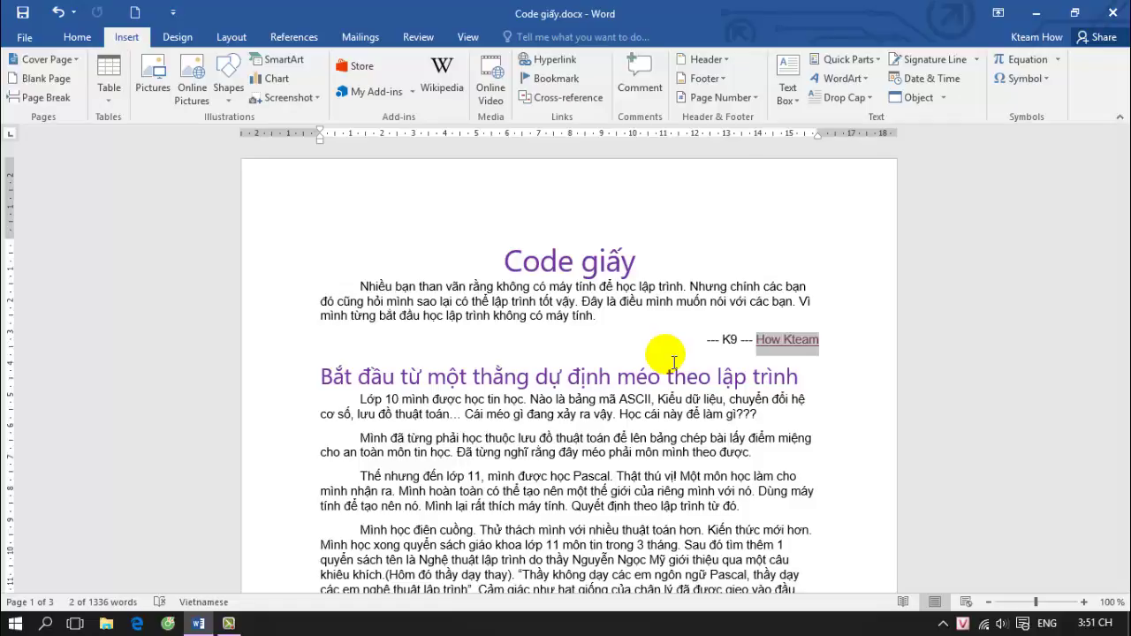
# Step: In the How Kteam link settings, choose E-mail Address and enter the address and subject 'Gửi từ word'
pyautogui.moveTo(793, 346)
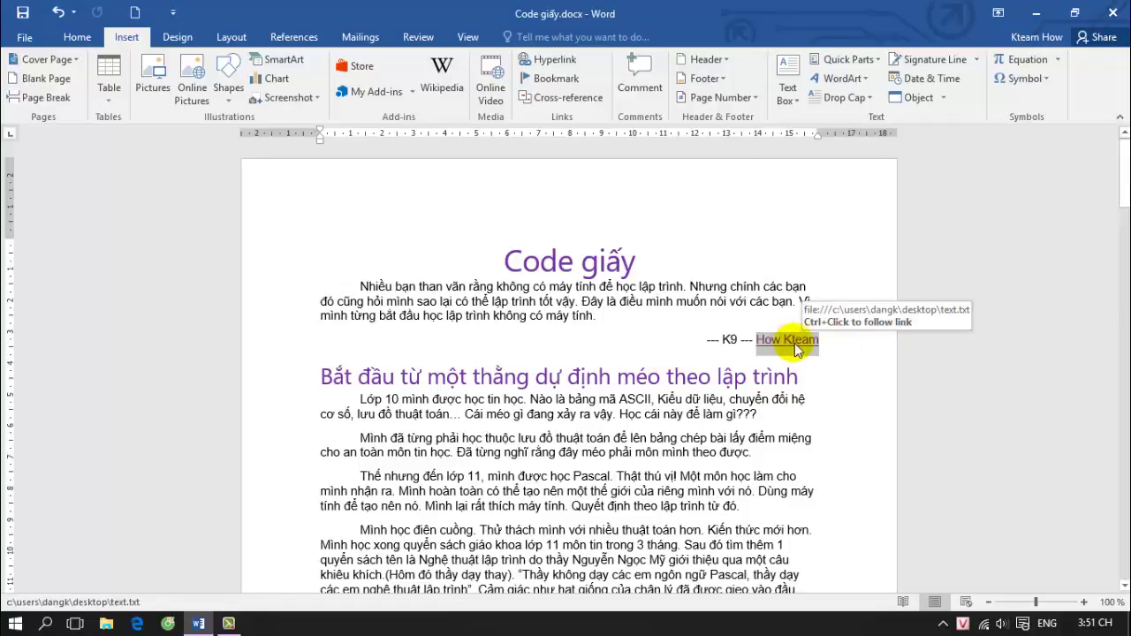
pyautogui.click(551, 64)
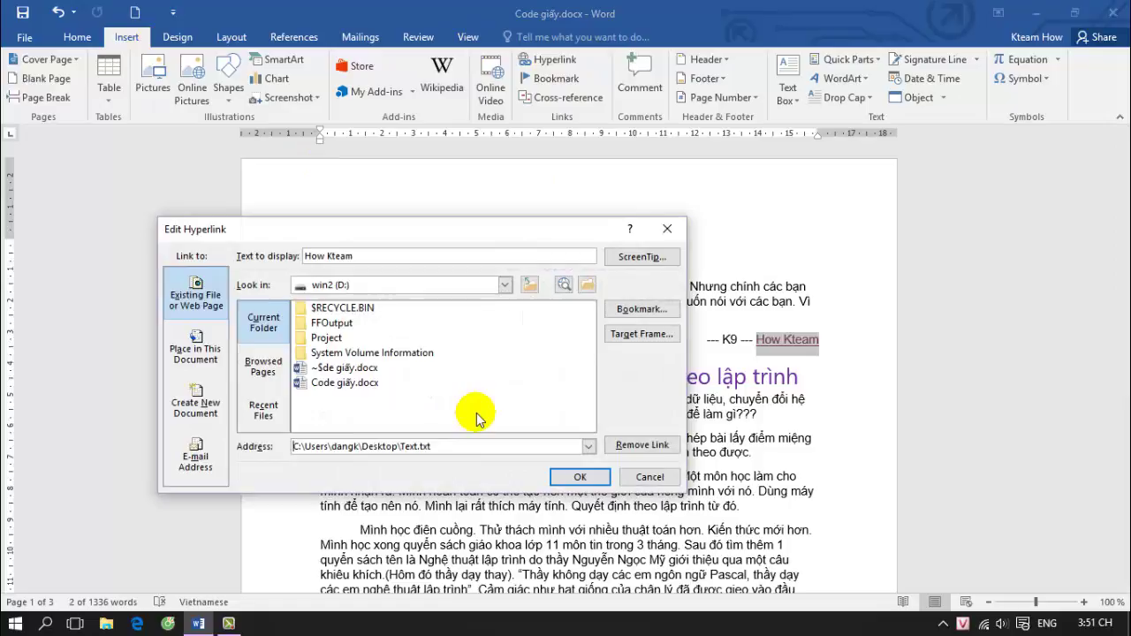
pyautogui.click(187, 459)
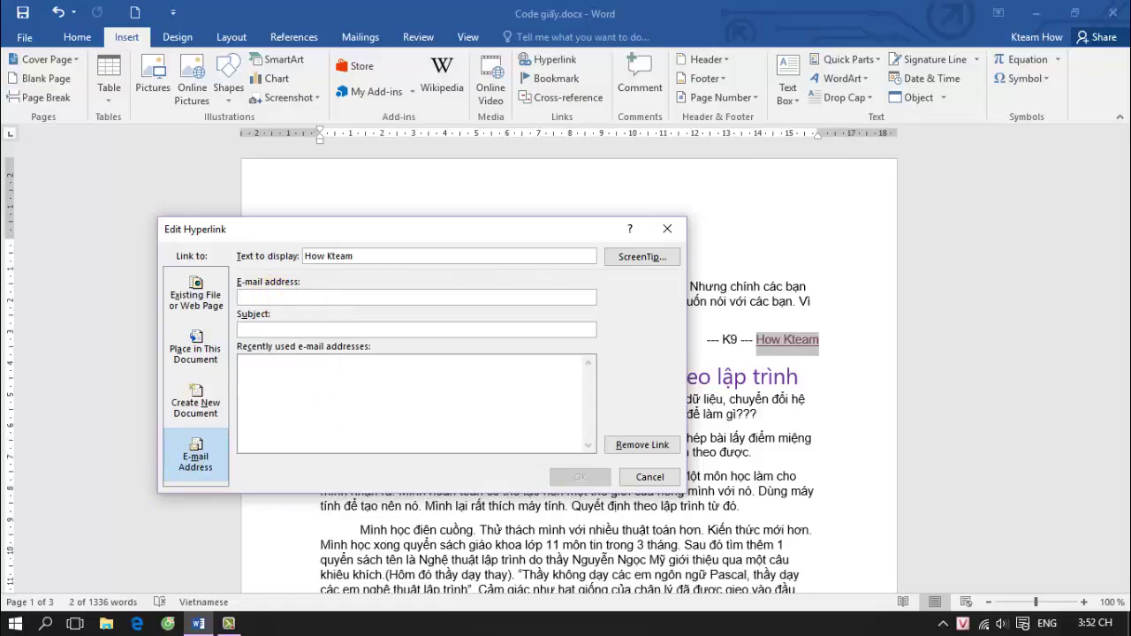
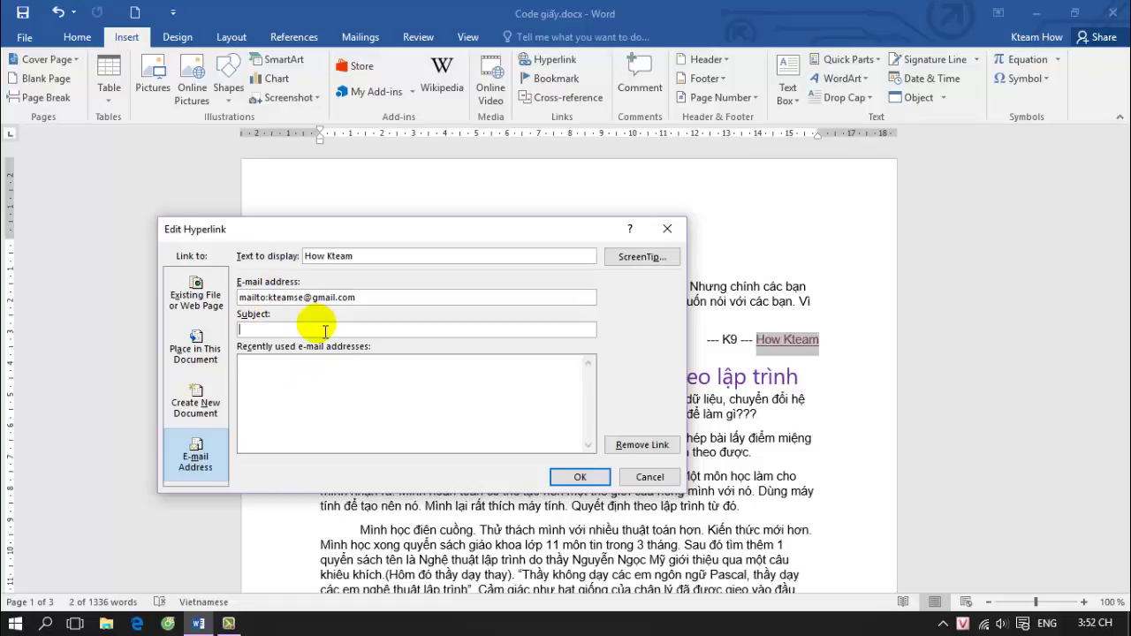
pyautogui.write('Gu')
pyautogui.write(' word')
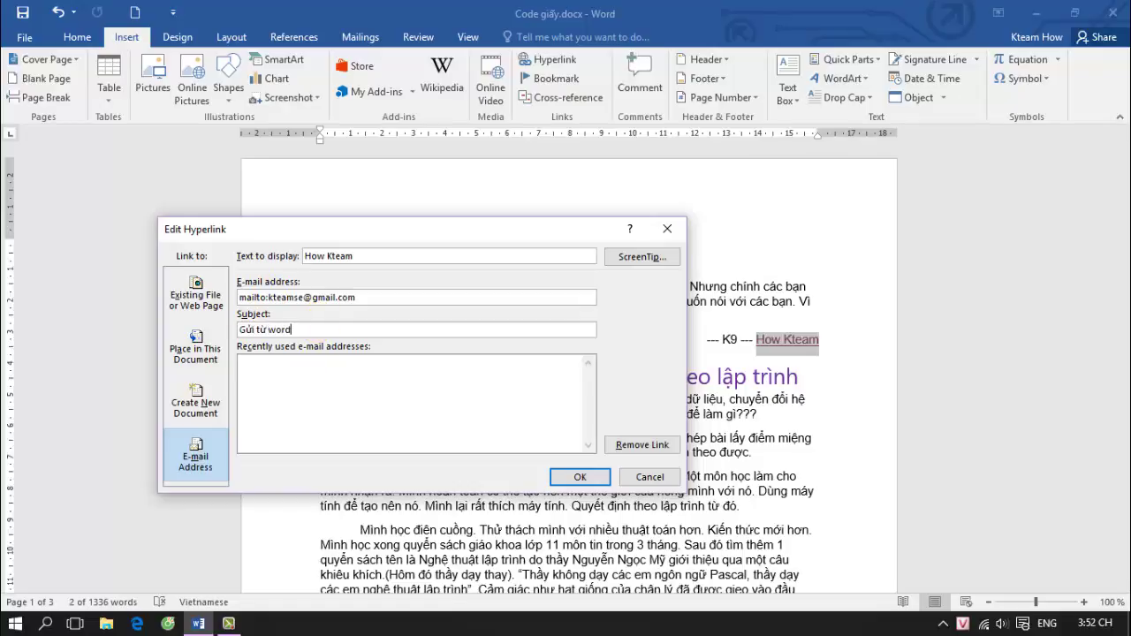
pyautogui.click(358, 404)
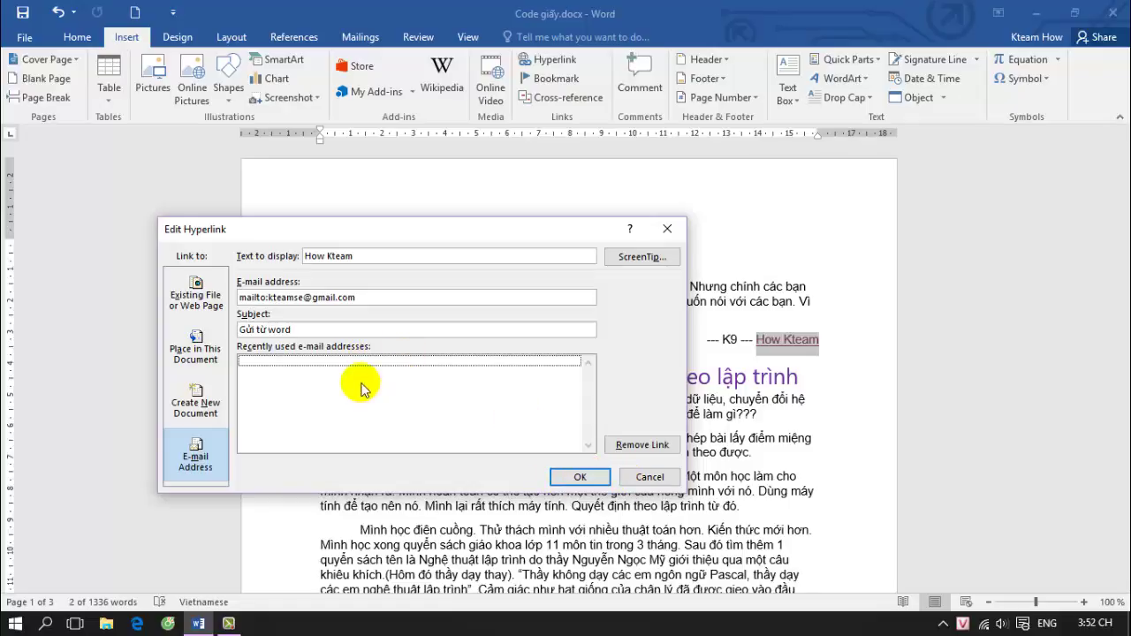
# Step: Apply the e-mail link and test it, closing the browser that opens
pyautogui.click(576, 478)
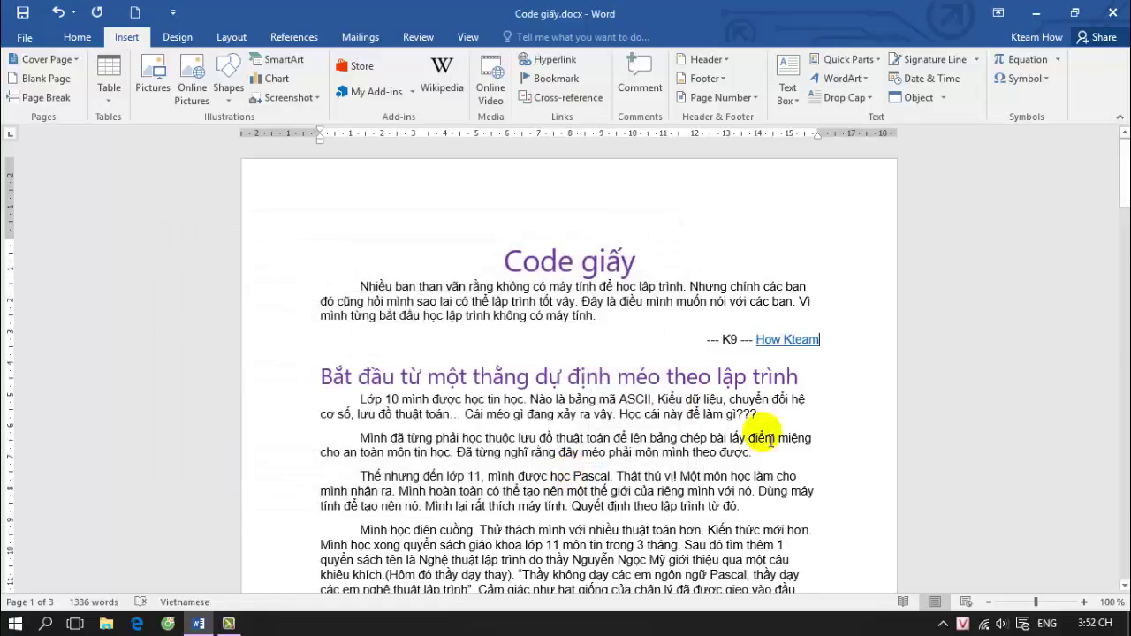
pyautogui.moveTo(807, 347)
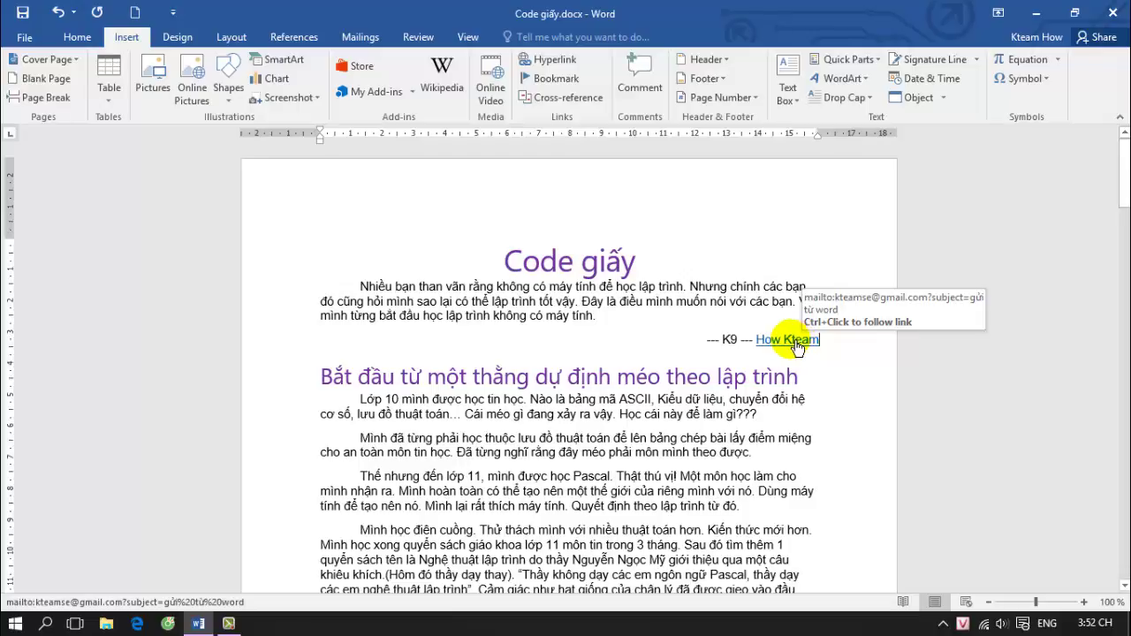
pyautogui.keyDown('ctrl'); pyautogui.click(804, 345); pyautogui.keyUp('ctrl')
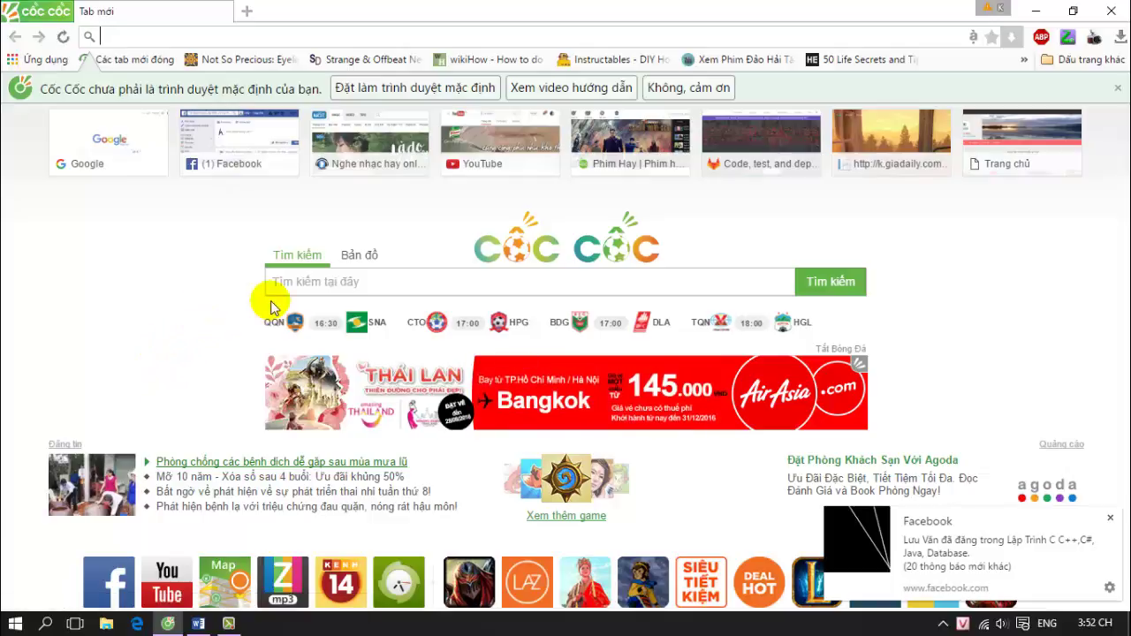
pyautogui.press('F5')
pyautogui.click(1113, 9)
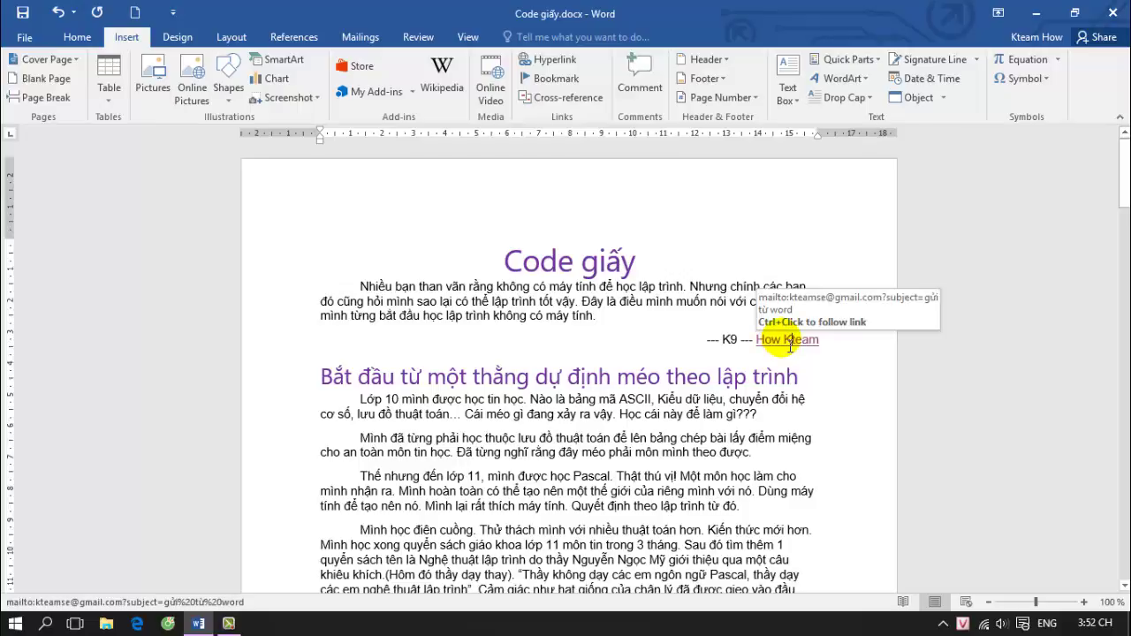
# Step: Select the How Kteam link text and reopen its hyperlink settings
pyautogui.click(787, 343)
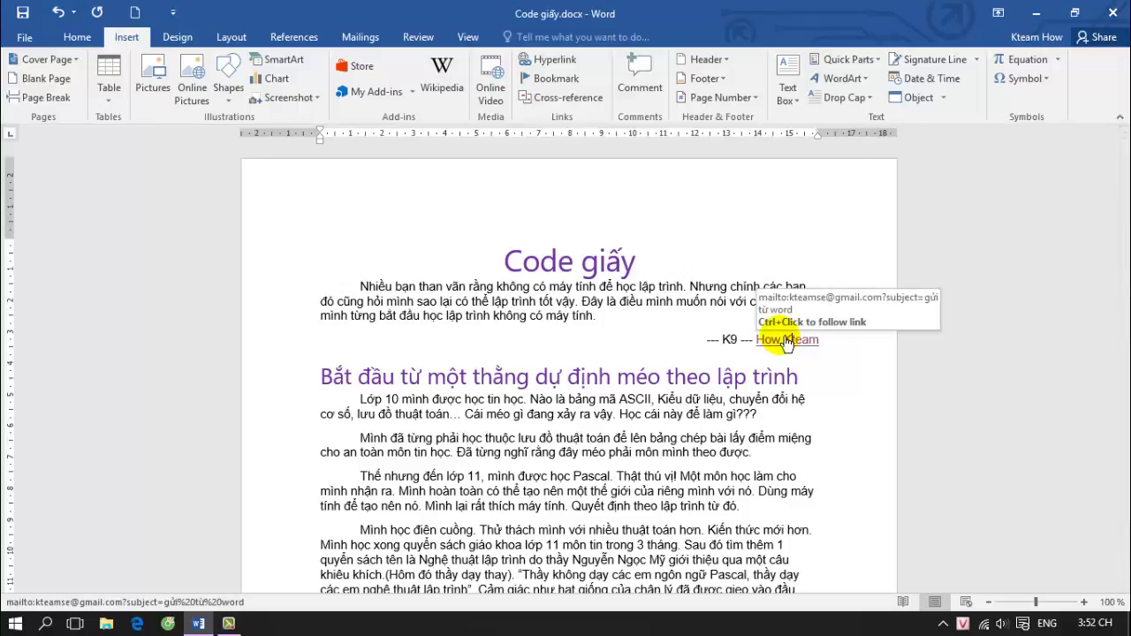
pyautogui.moveTo(821, 342); pyautogui.dragTo(756, 341)
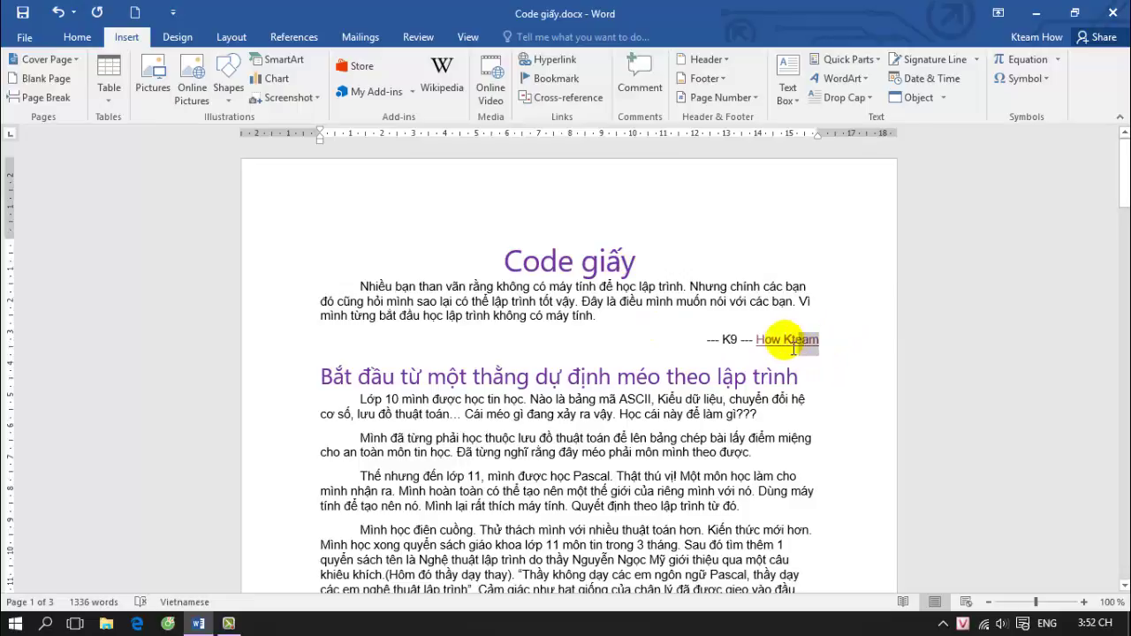
pyautogui.click(573, 58)
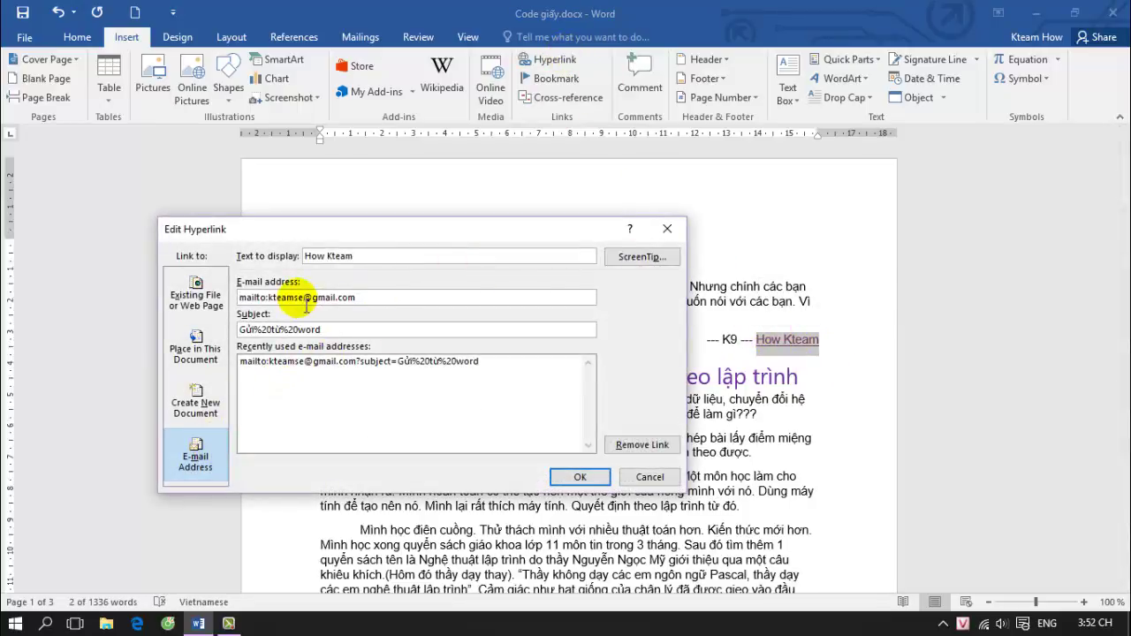
# Step: Replace the start of the e-mail address with a new one and apply the change
pyautogui.moveTo(304, 297); pyautogui.dragTo(155, 313)
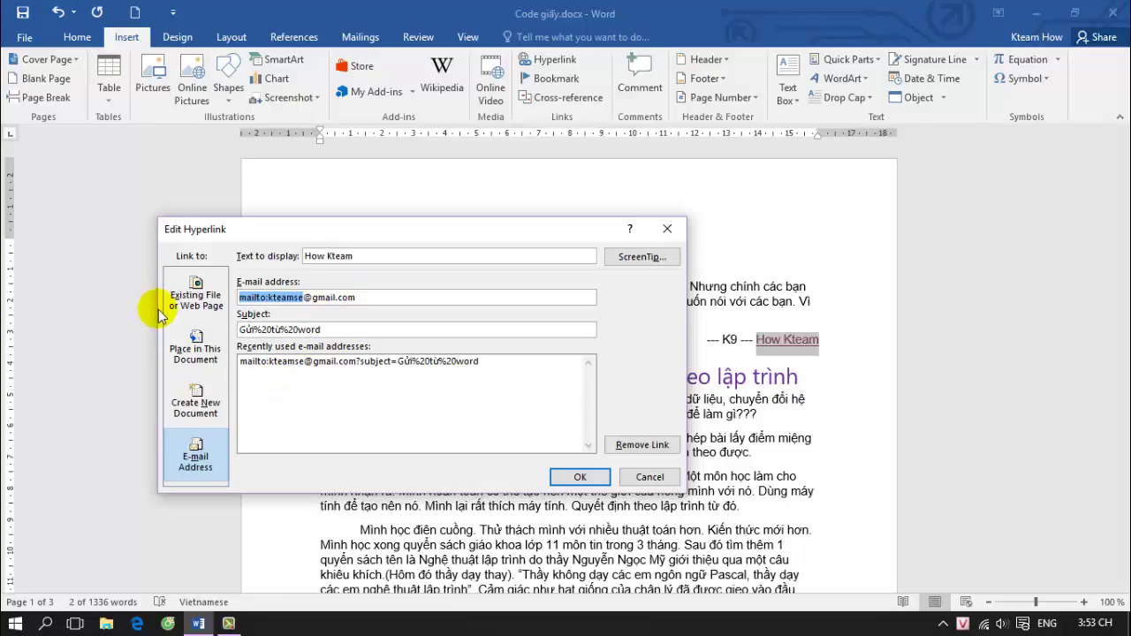
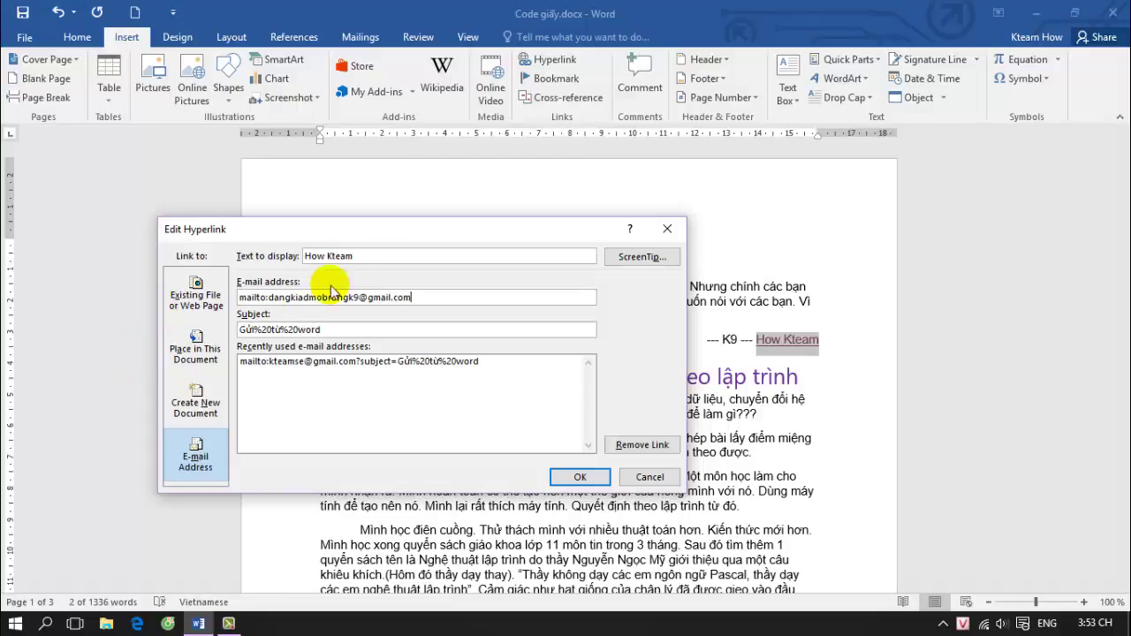
pyautogui.click(587, 477)
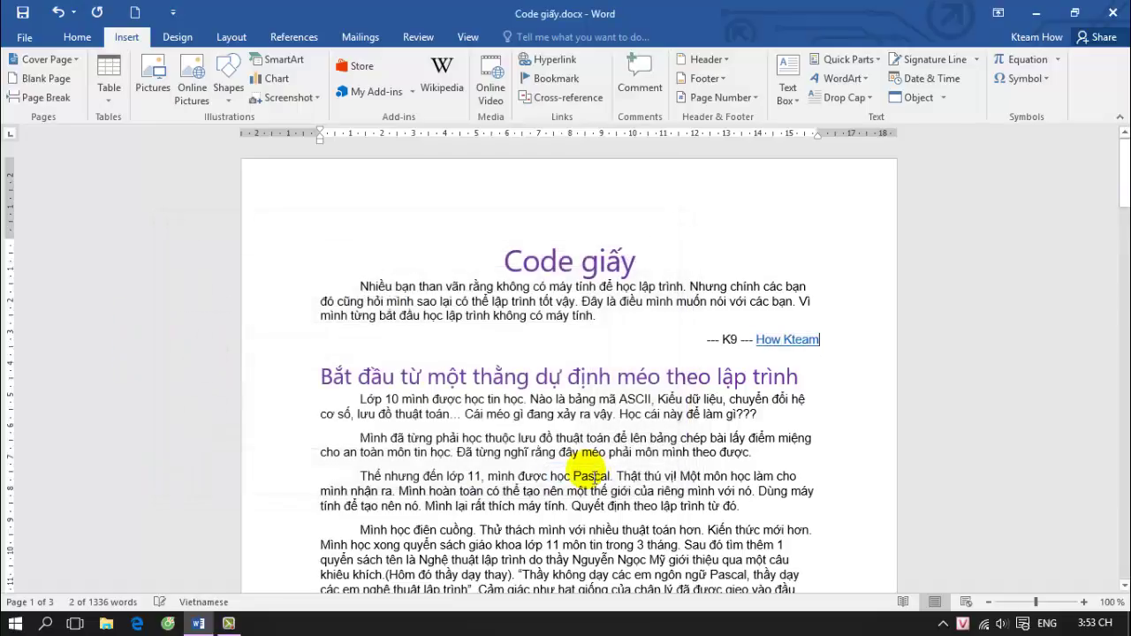
# Step: Follow the updated e-mail link, return to Word, and reselect How Kteam
pyautogui.keyDown('ctrl'); pyautogui.click(788, 341); pyautogui.keyUp('ctrl')
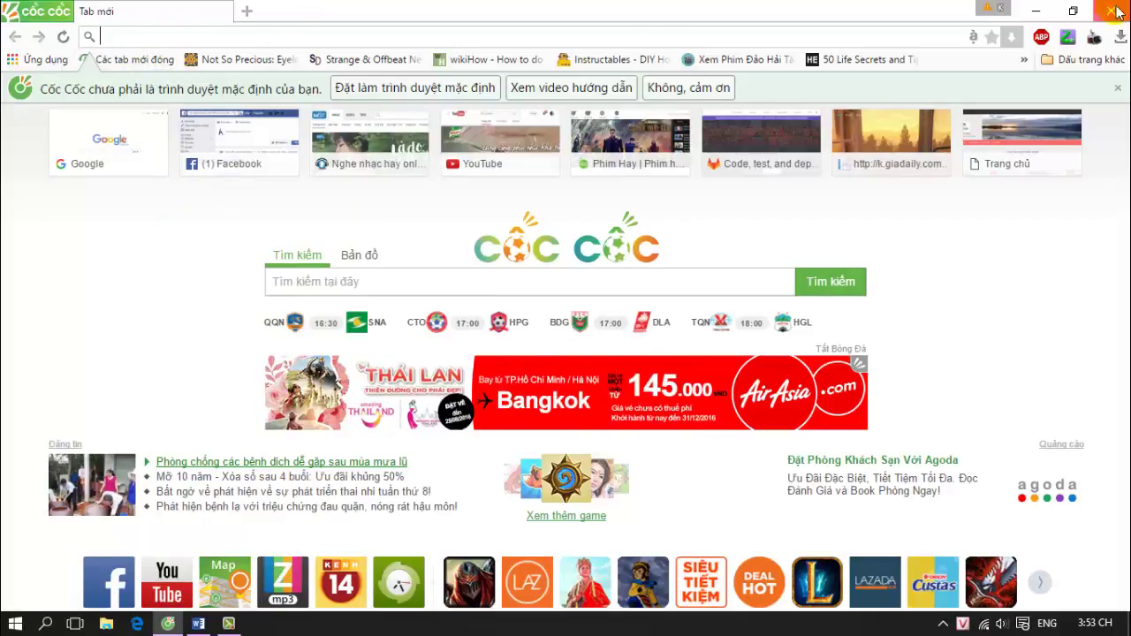
pyautogui.hotkey('alt', 'Tab')
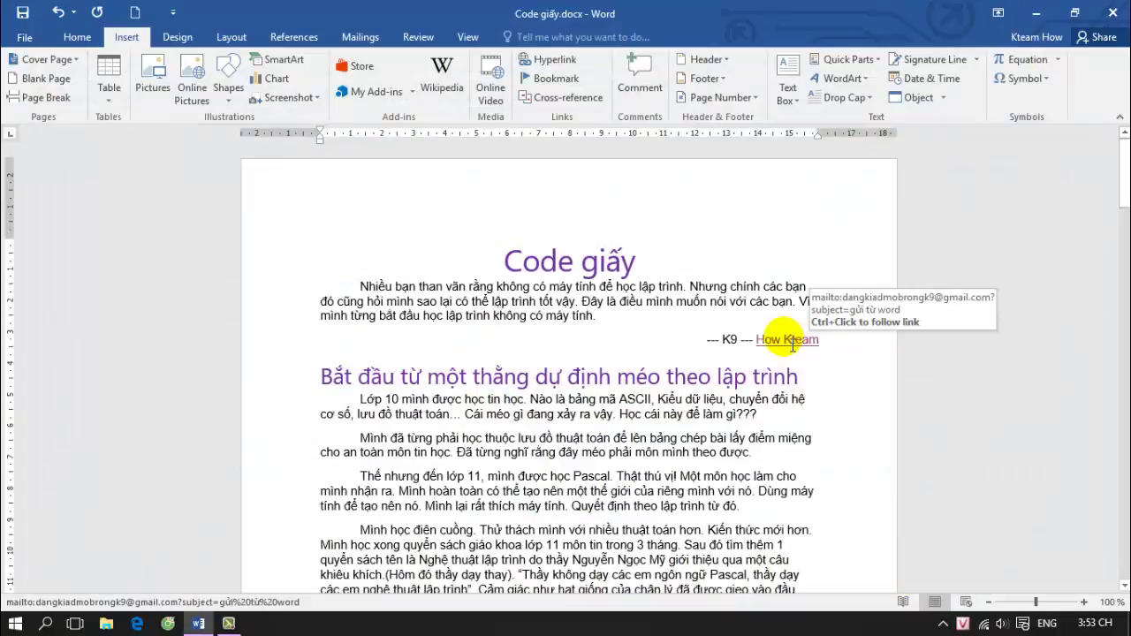
pyautogui.moveTo(756, 341); pyautogui.dragTo(819, 341)
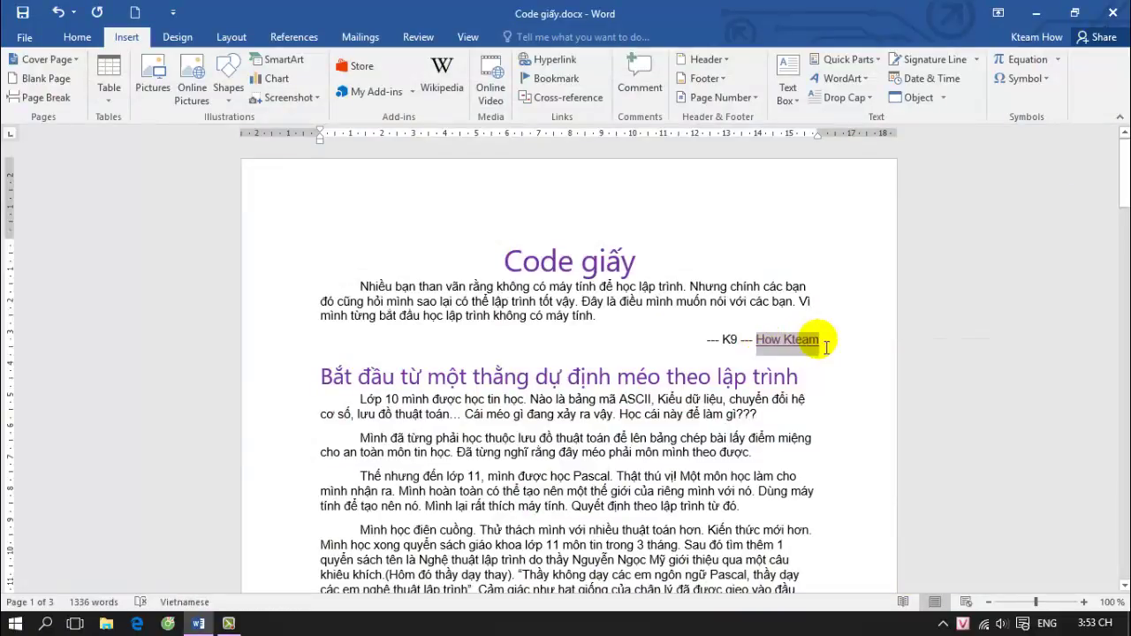
# Step: Use Remove Link in Edit Hyperlink to unlink How Kteam, then reselect the plain text
pyautogui.click(565, 77)
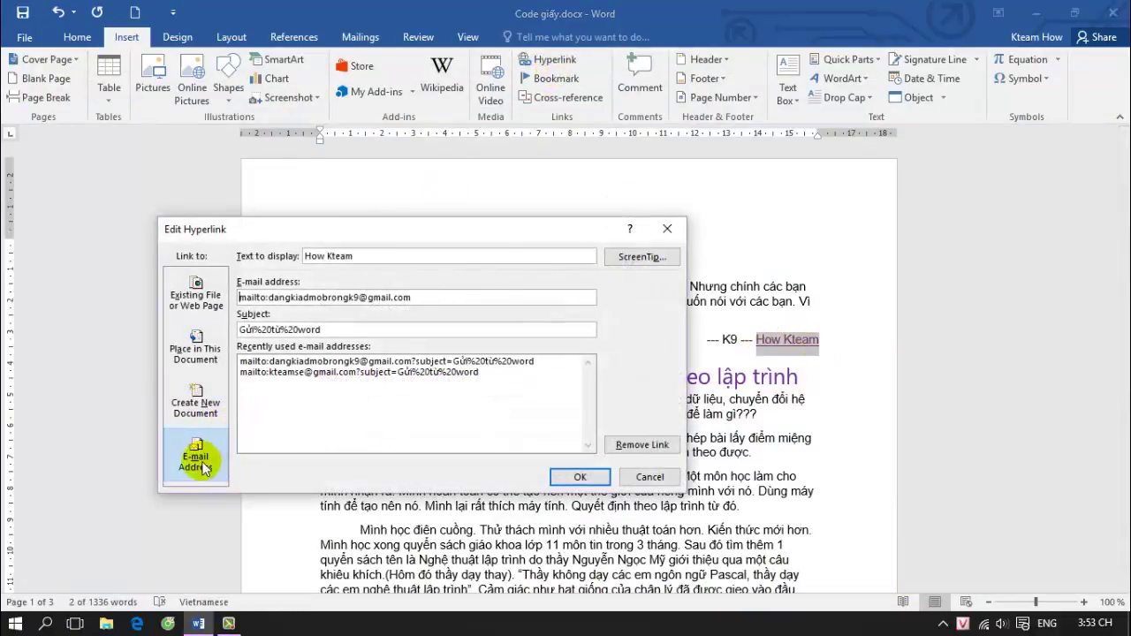
pyautogui.click(320, 362)
pyautogui.click(311, 372)
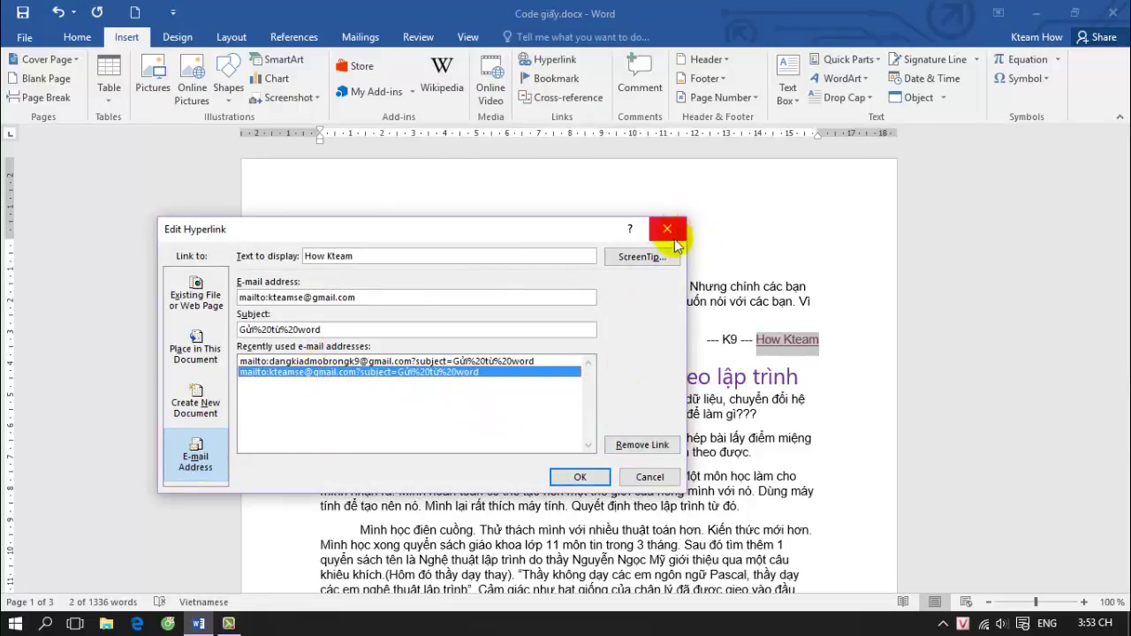
pyautogui.click(645, 446)
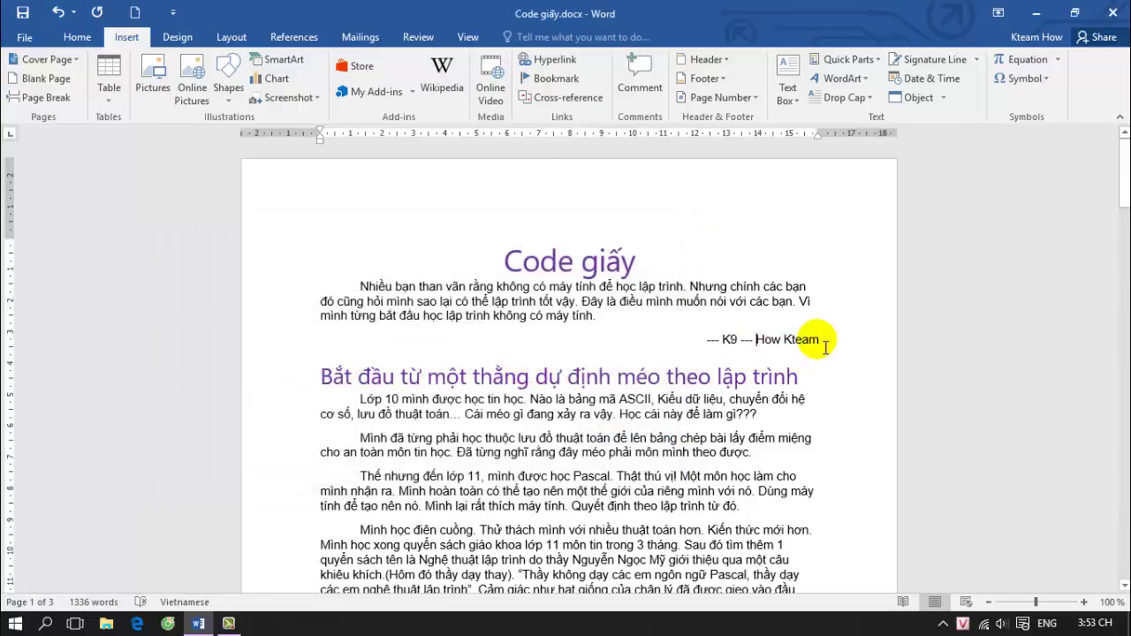
pyautogui.moveTo(824, 342); pyautogui.dragTo(754, 341)
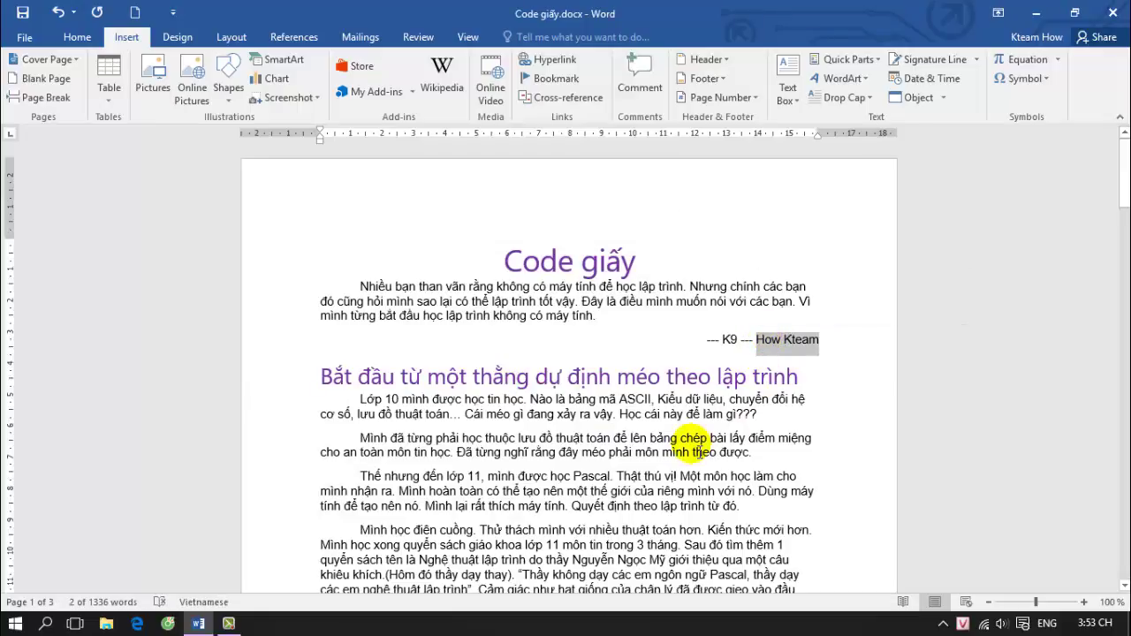